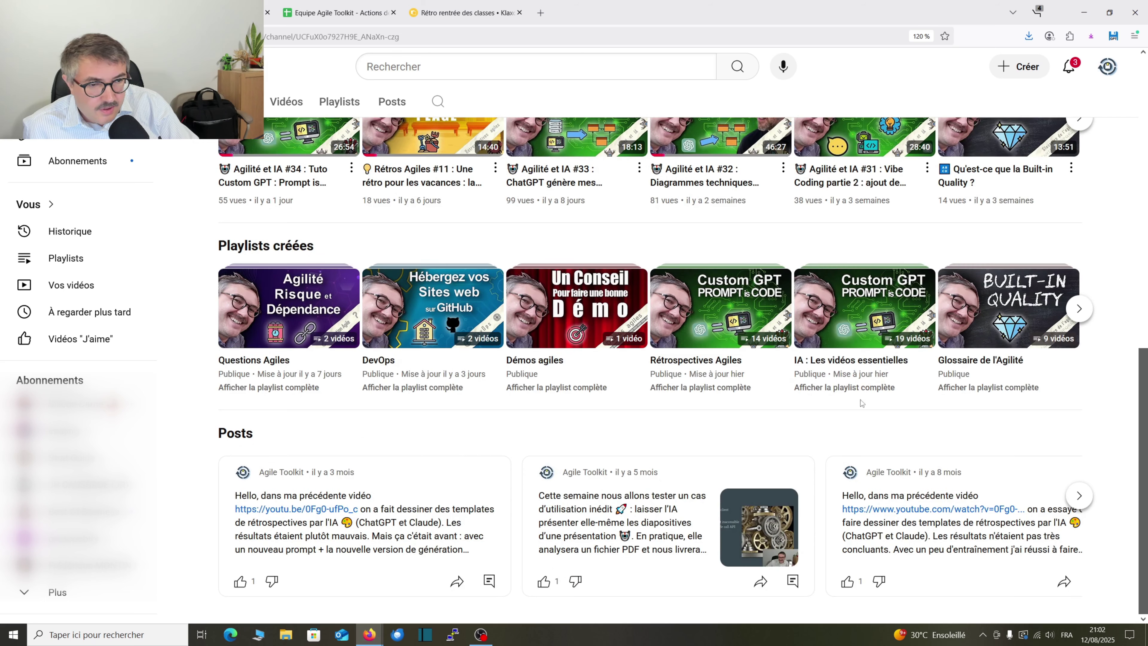
Step: Open the full "Rétrospectives Agiles" playlist from the channel's created playlists and look through its videos
click(1081, 310)
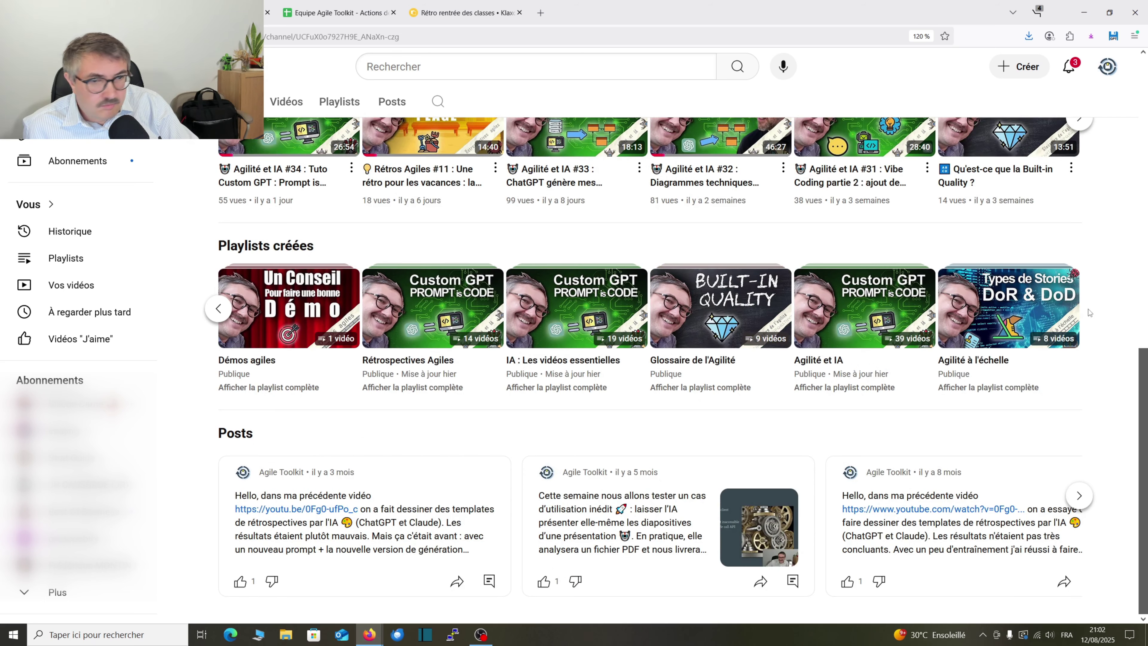
click(218, 310)
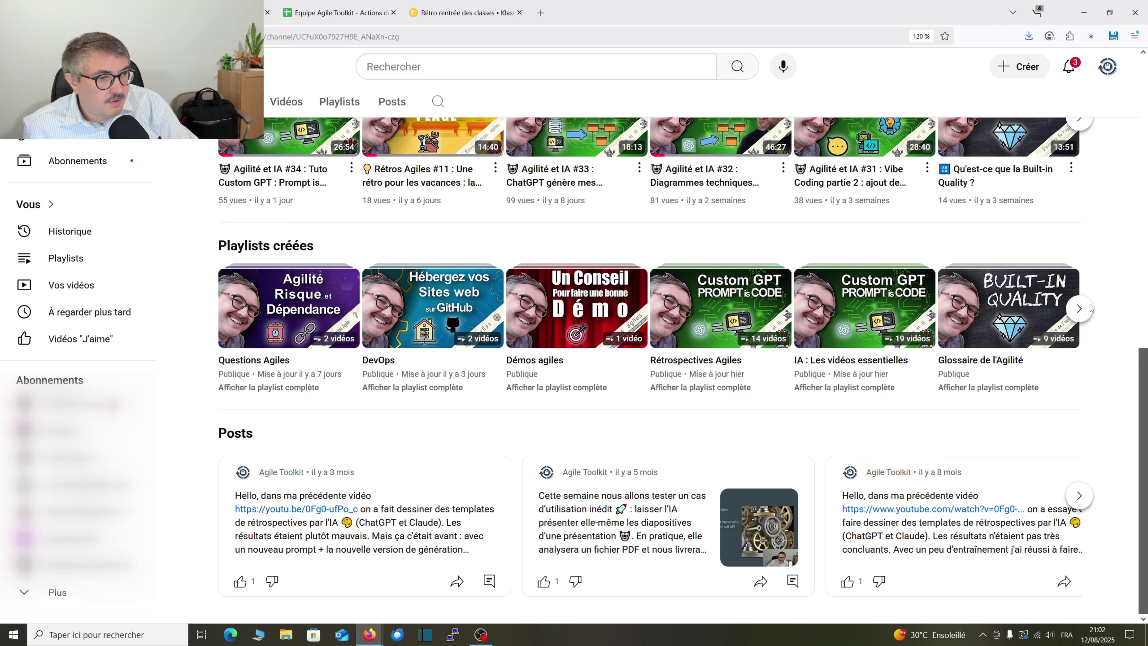
click(1089, 308)
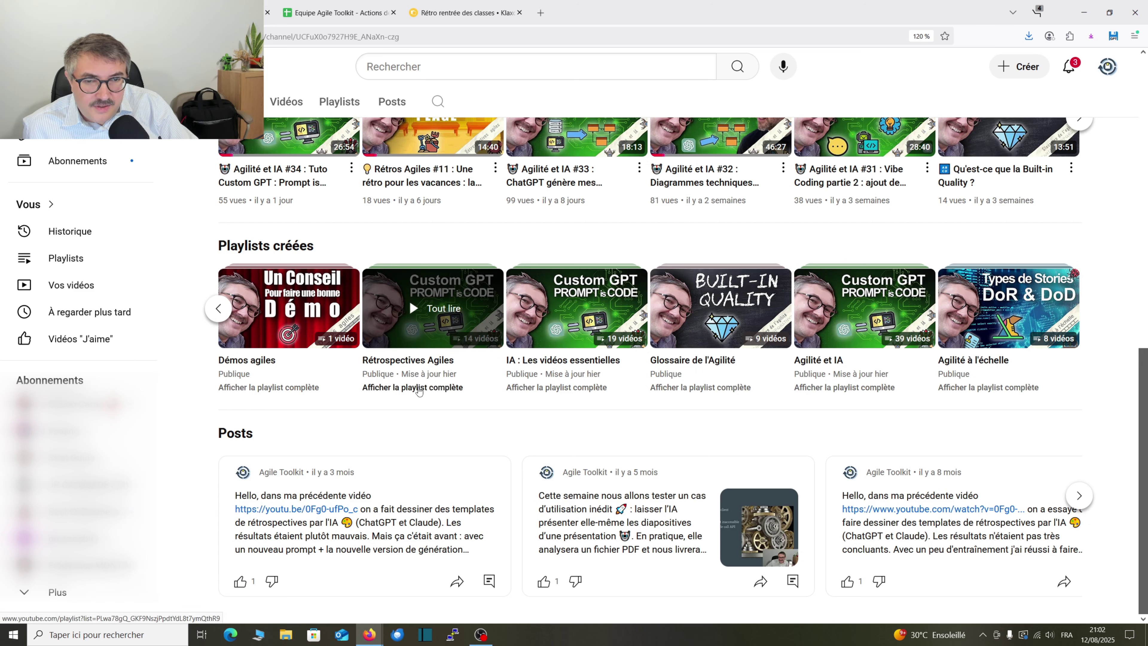
click(428, 385)
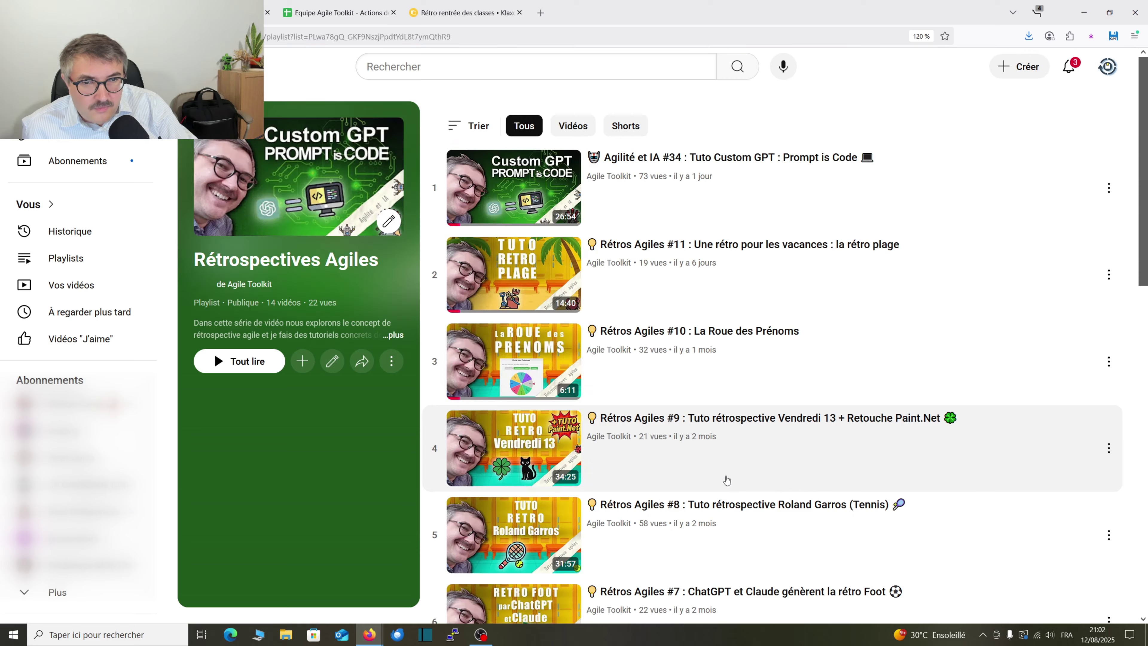
scroll(689, 345, down, 10)
scroll(689, 345, down, 5)
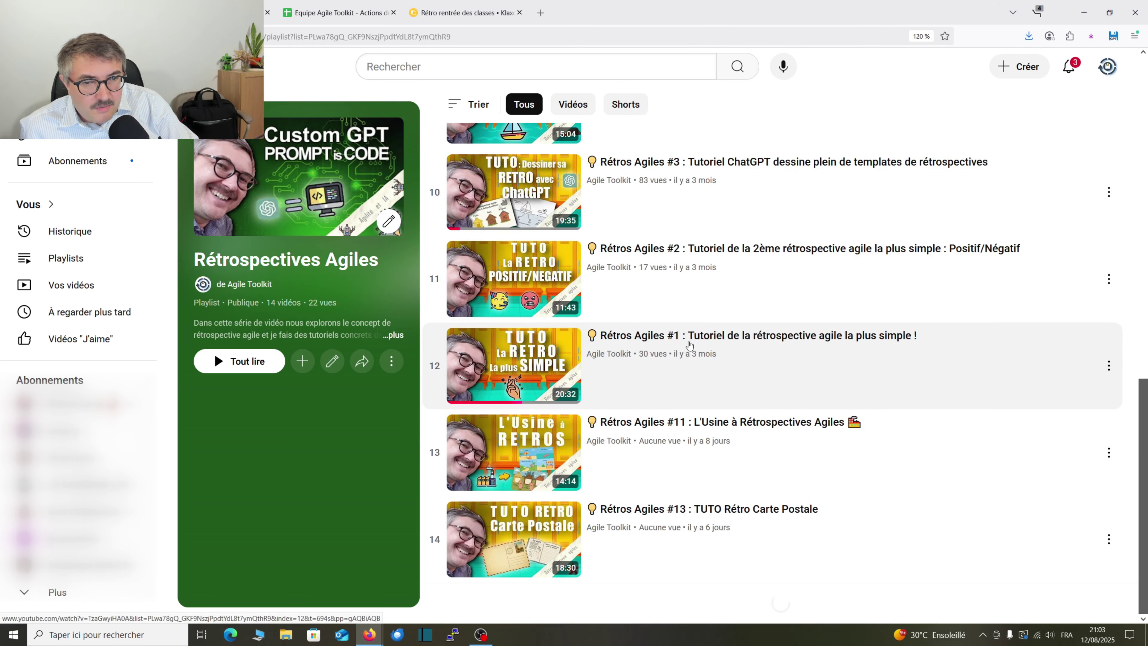
scroll(696, 366, up, 13)
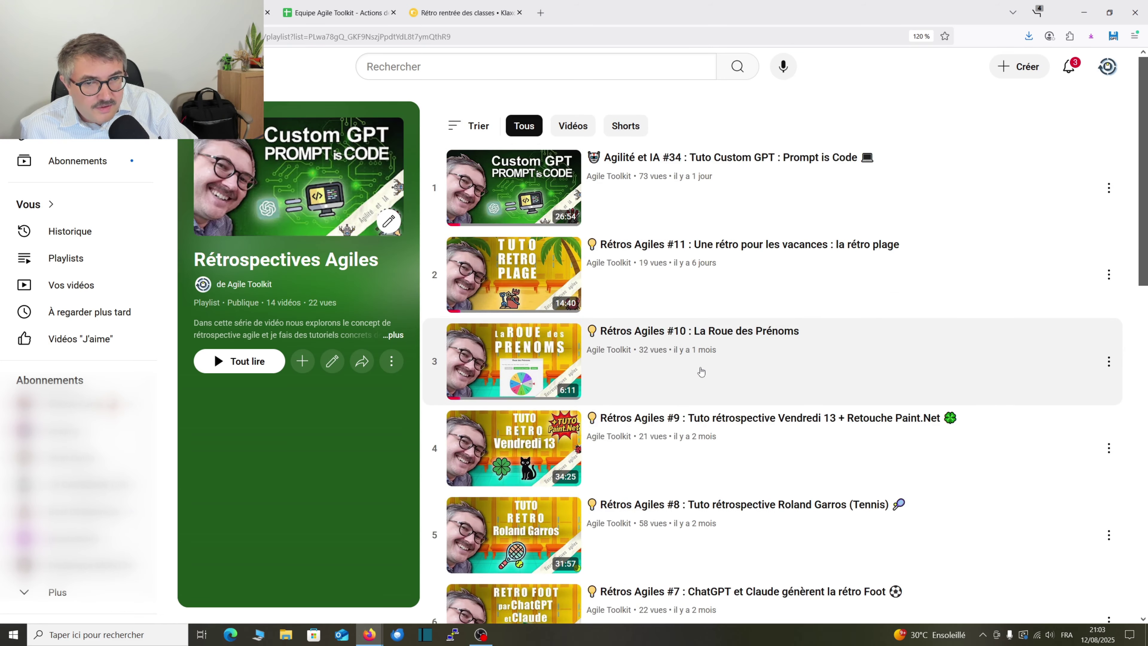
scroll(699, 369, down, 10)
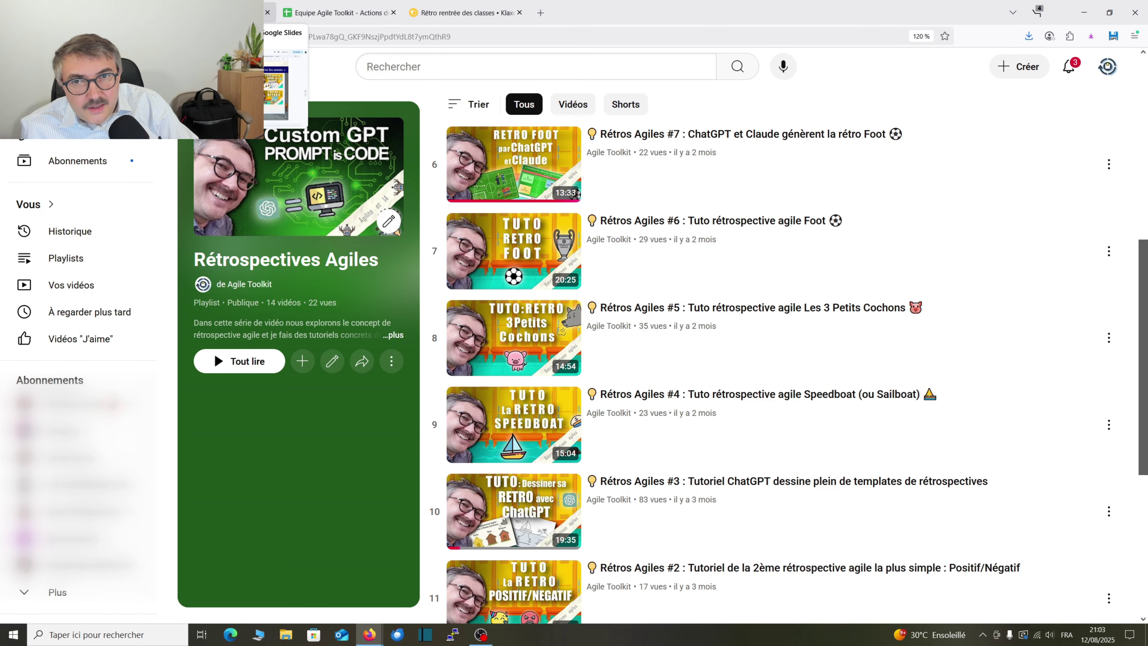
Step: Switch to the "Rétro rentrée des classes" board in Klaxoon and examine the blackboard, student desks and Cahier des textes
click(217, 13)
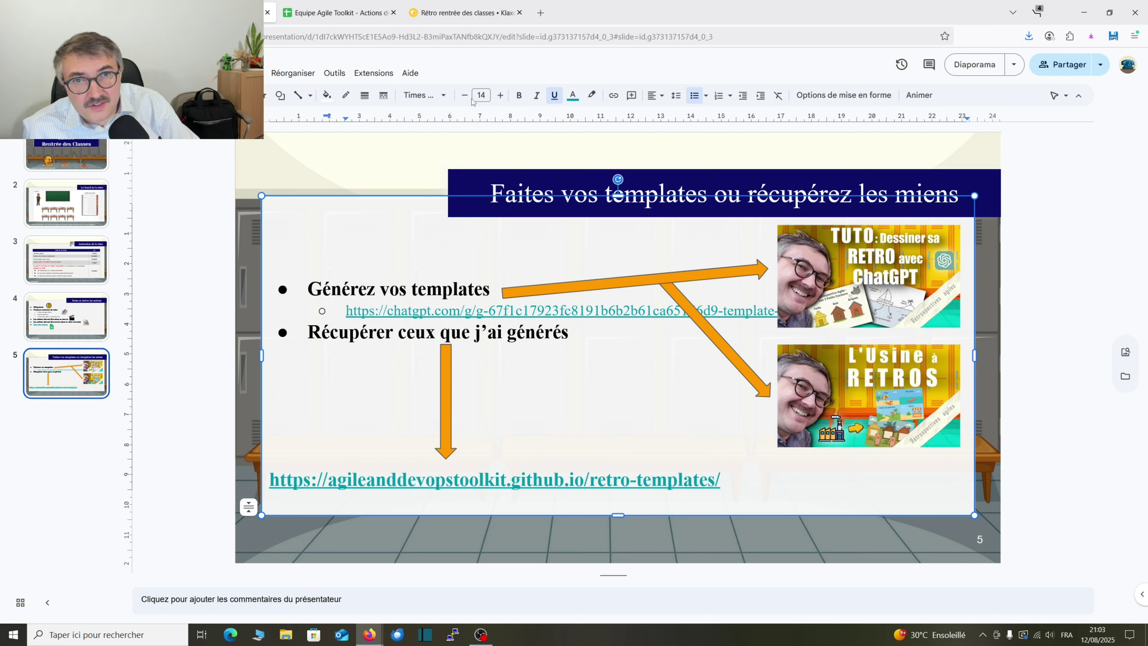
click(461, 12)
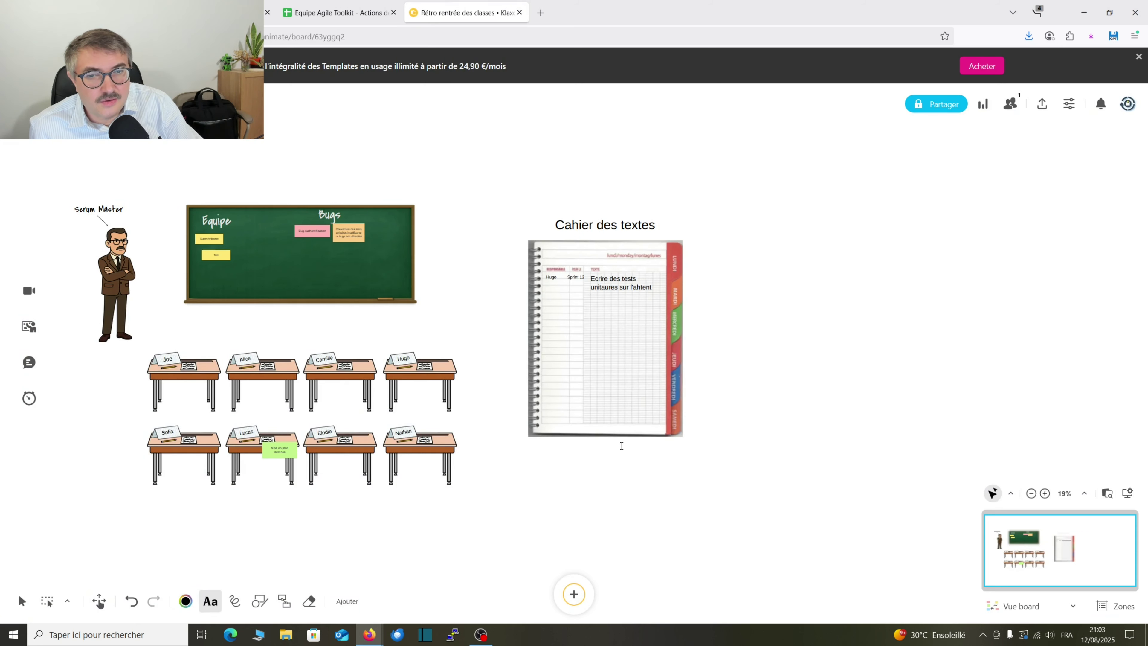
scroll(621, 446, up, 3)
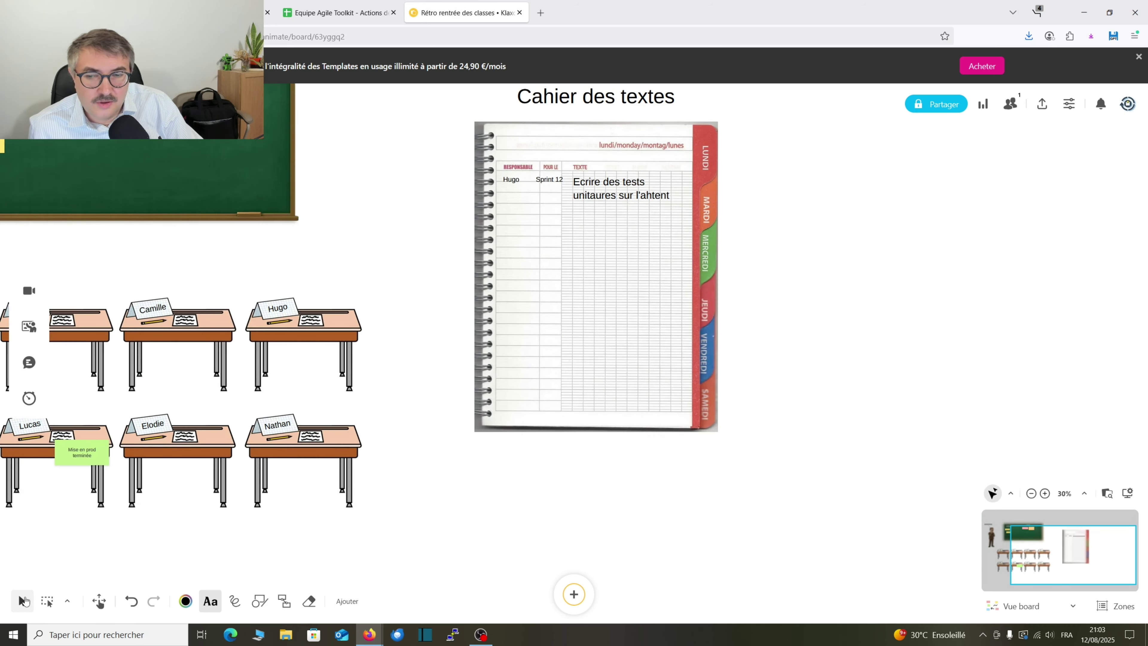
drag(1039, 568, 1008, 565)
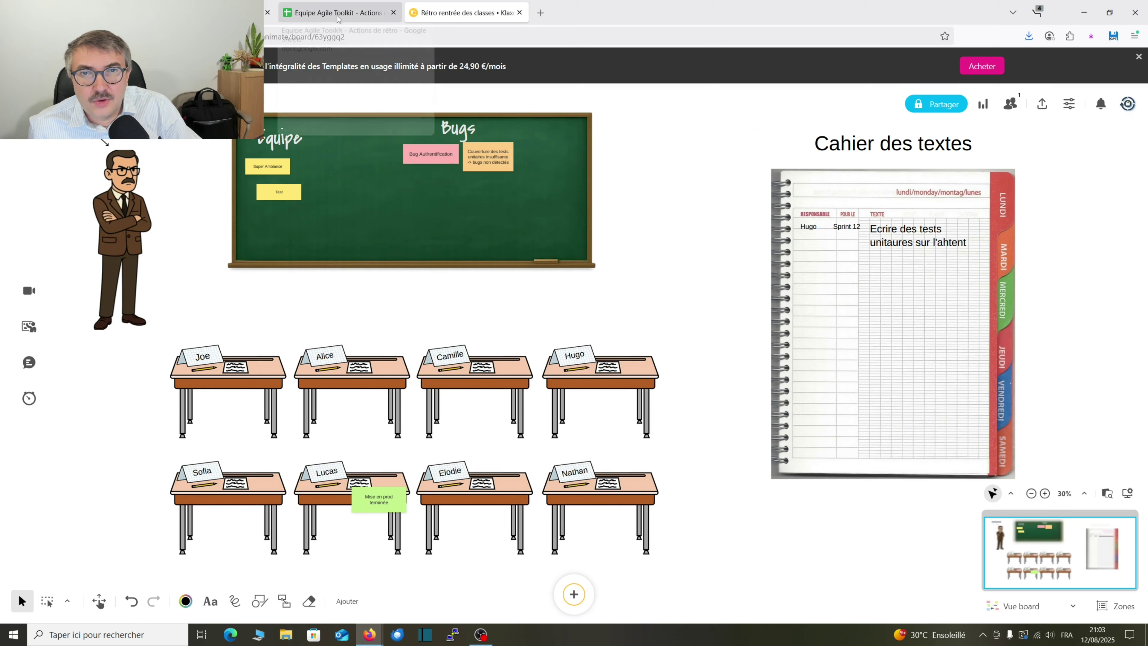
Step: Open the ChatGPT template generator linked under "Générez vos templates" in the Google Slides presentation and submit the theme "Rentrée des classes"
key(ctrl+shift+Tab)
key(ctrl+shift+Tab)
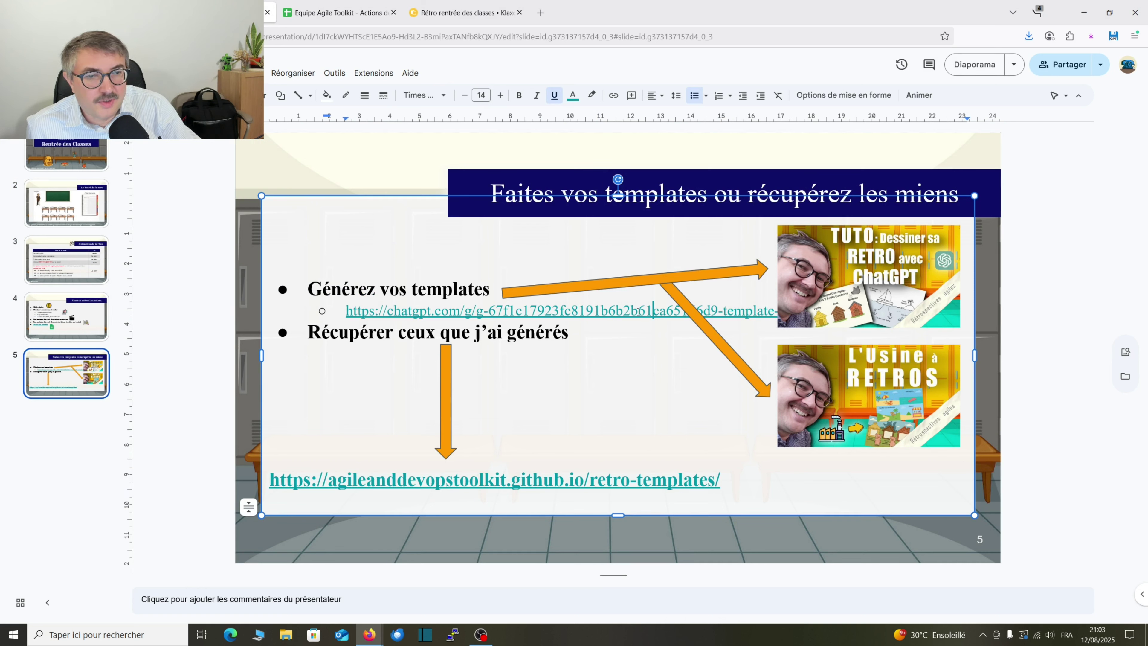
click(652, 311)
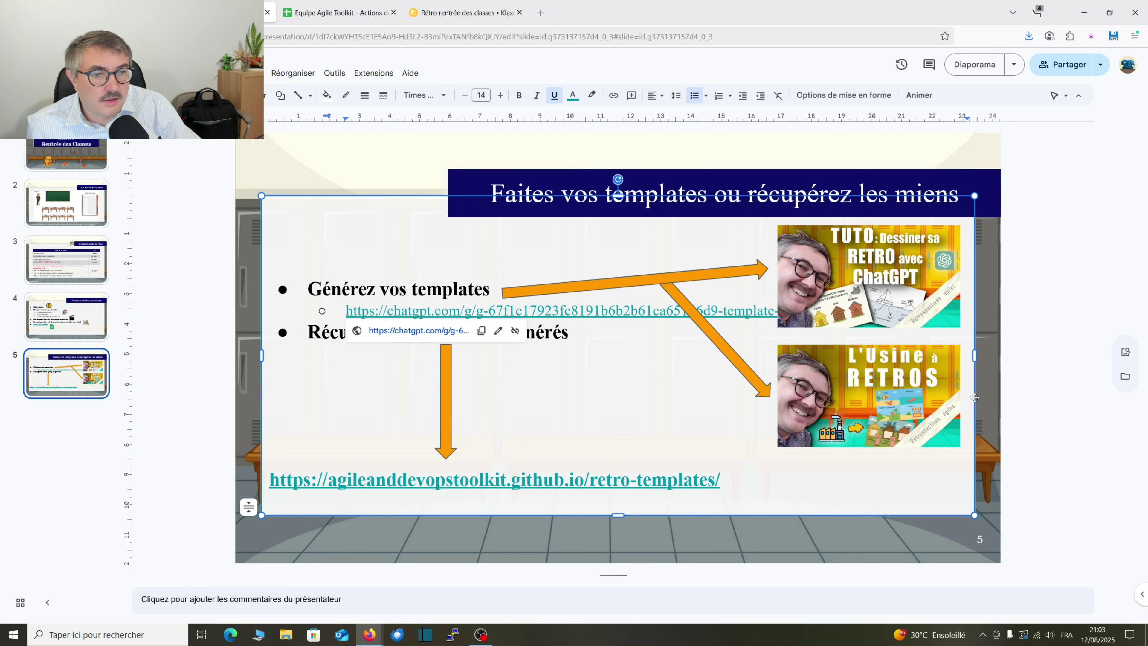
click(413, 331)
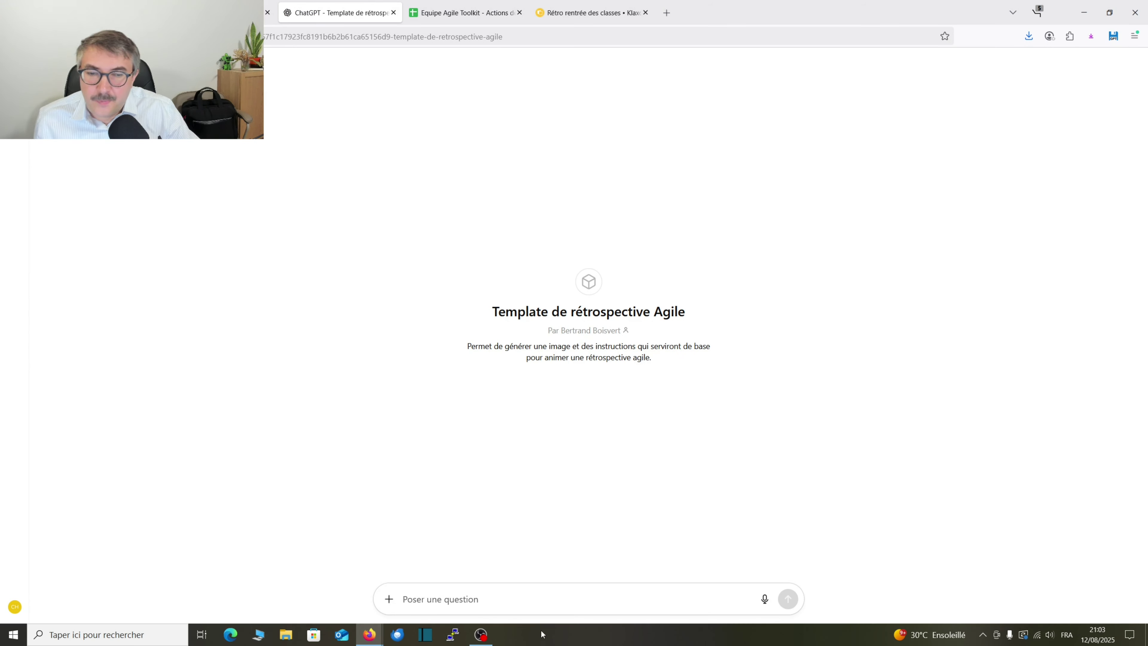
text(Rentrée des classes)
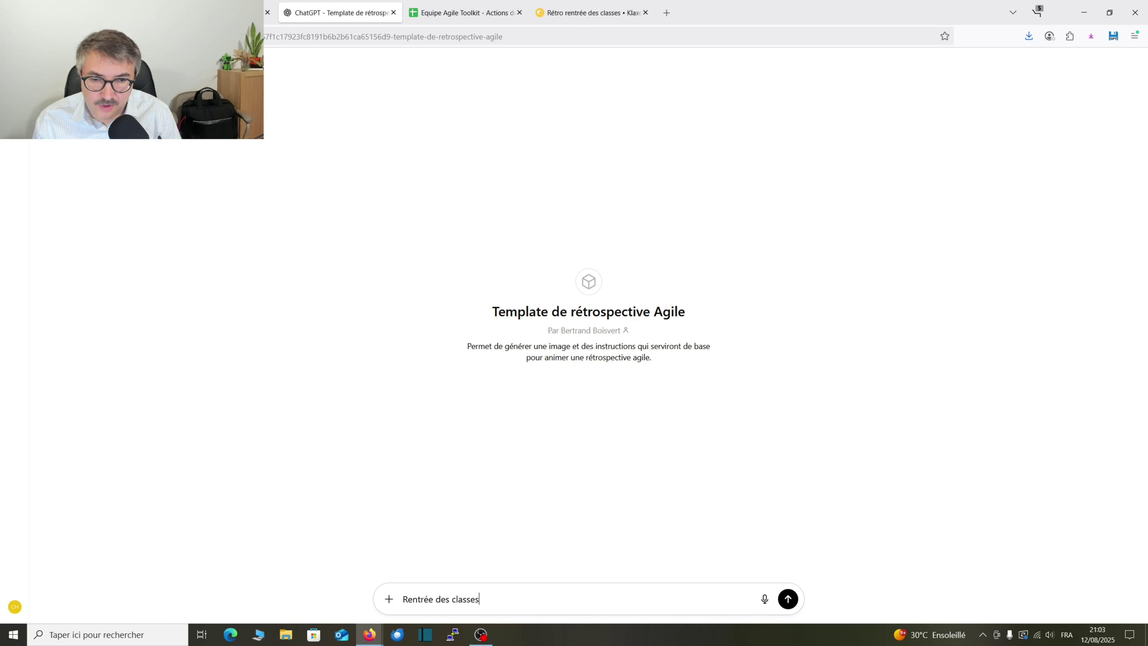
key(Return)
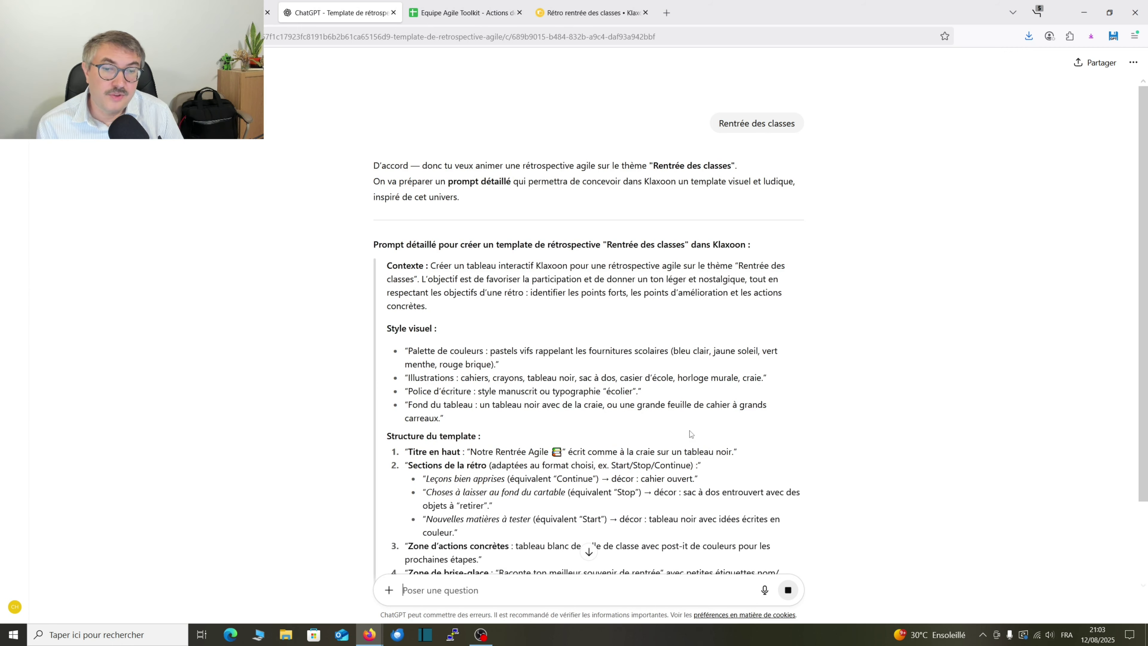
Step: Read through ChatGPT's reply and send the follow-up request "Dessine le template"
scroll(498, 316, down, 3)
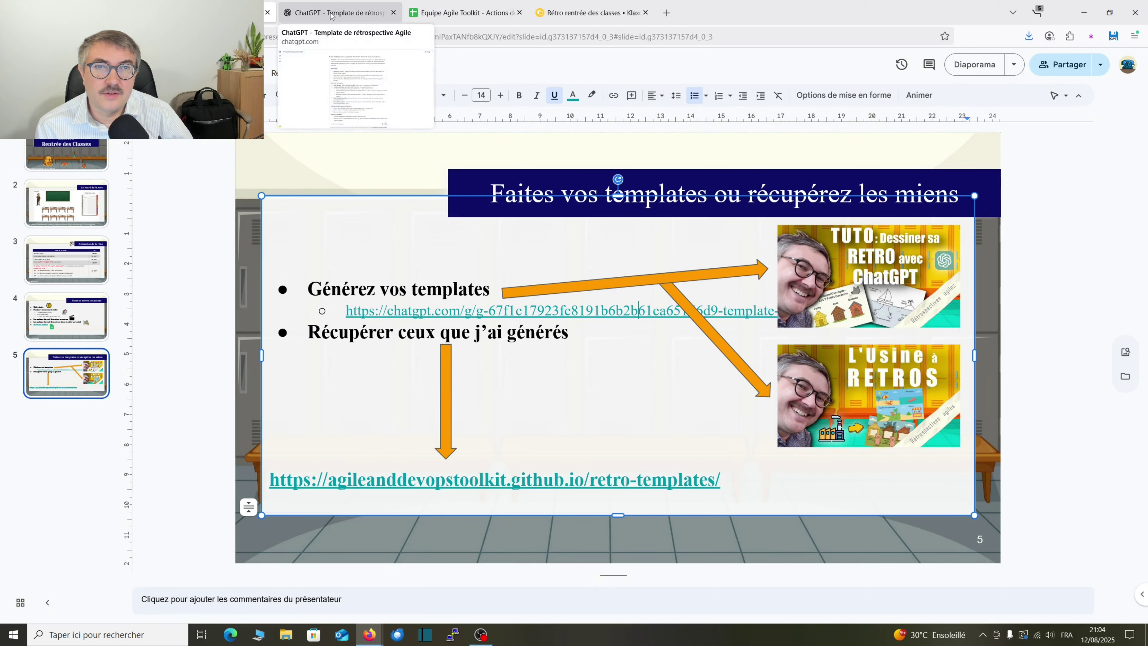
click(340, 12)
scroll(628, 419, down, 1)
scroll(628, 419, down, 3)
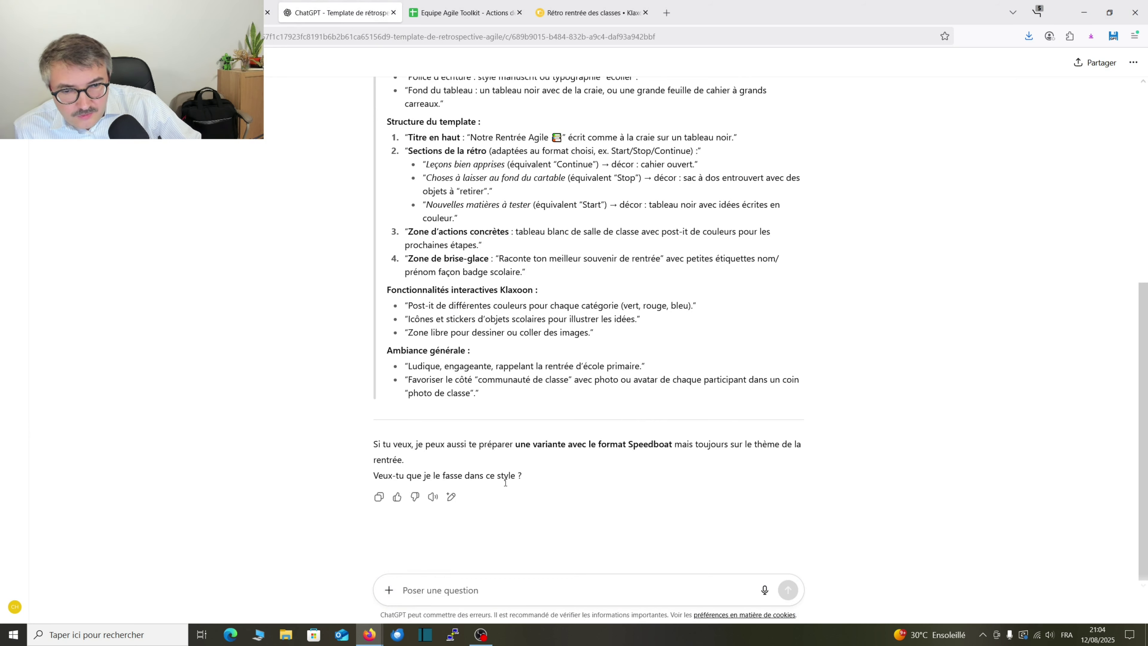
click(503, 604)
text(oui)
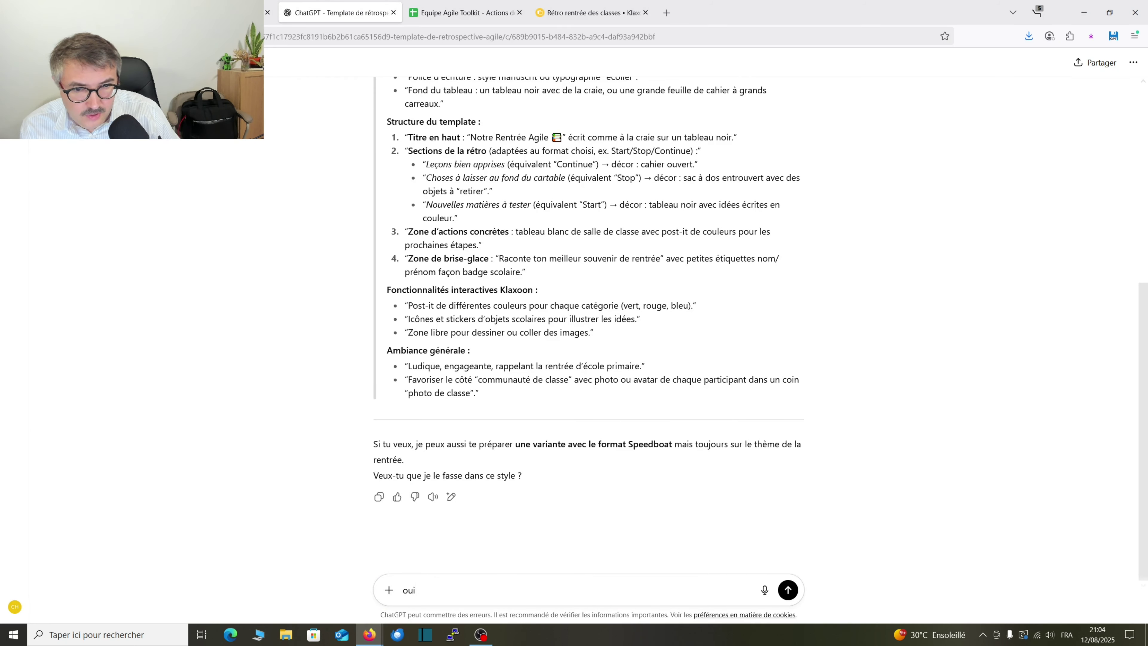
key(BackSpace)
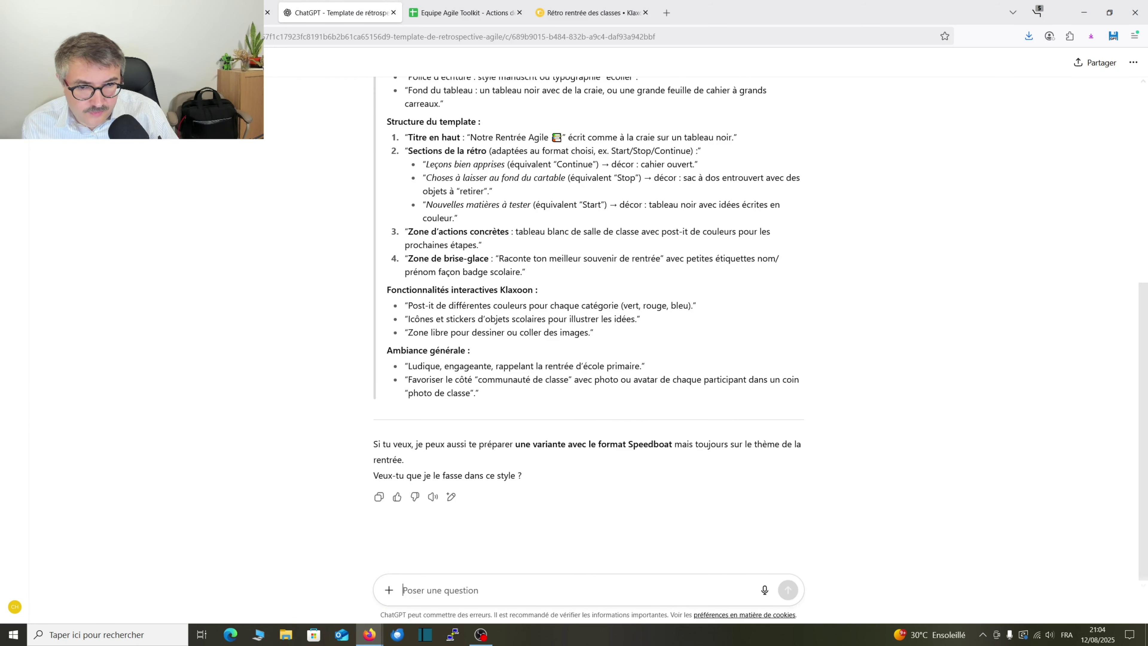
text(Dessin)
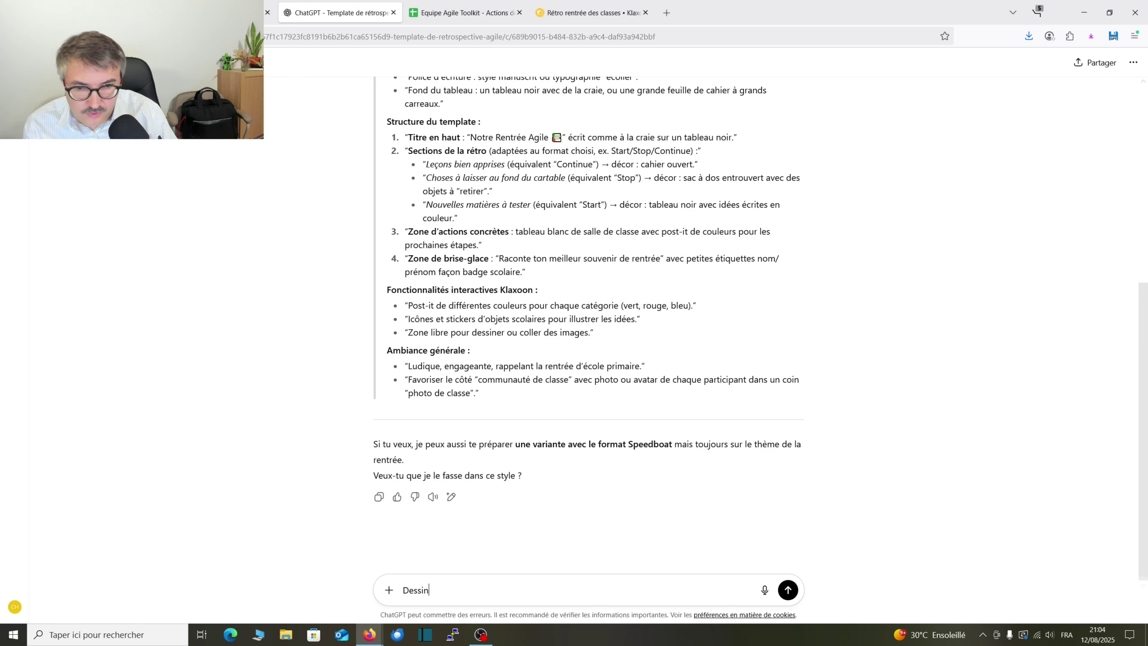
text(e le template)
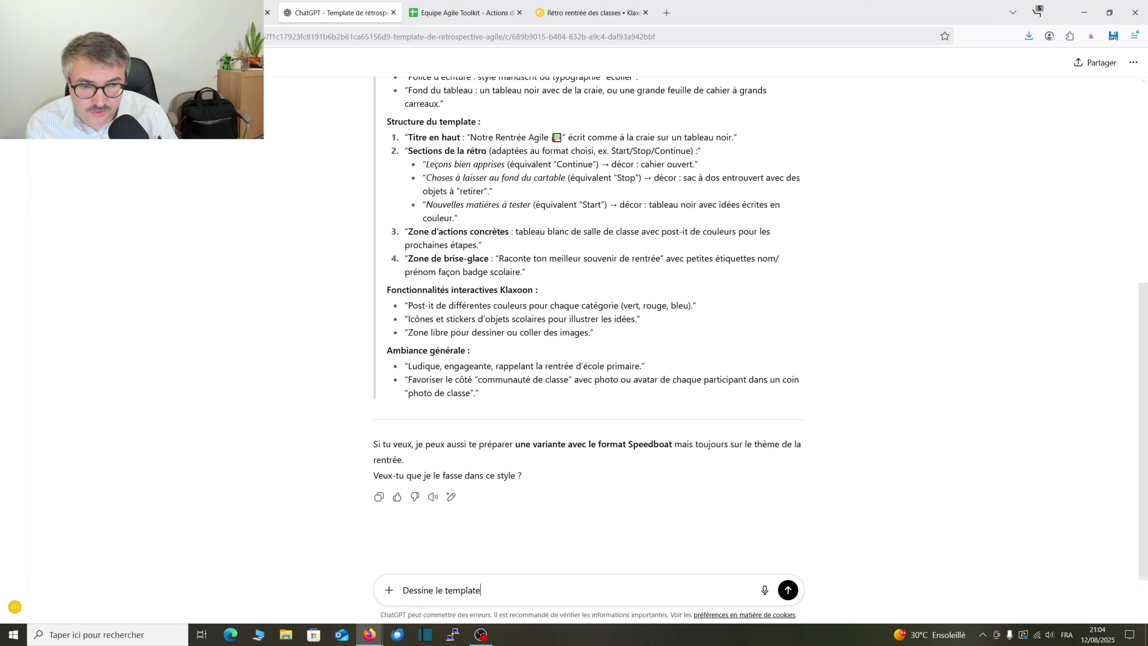
key(Return)
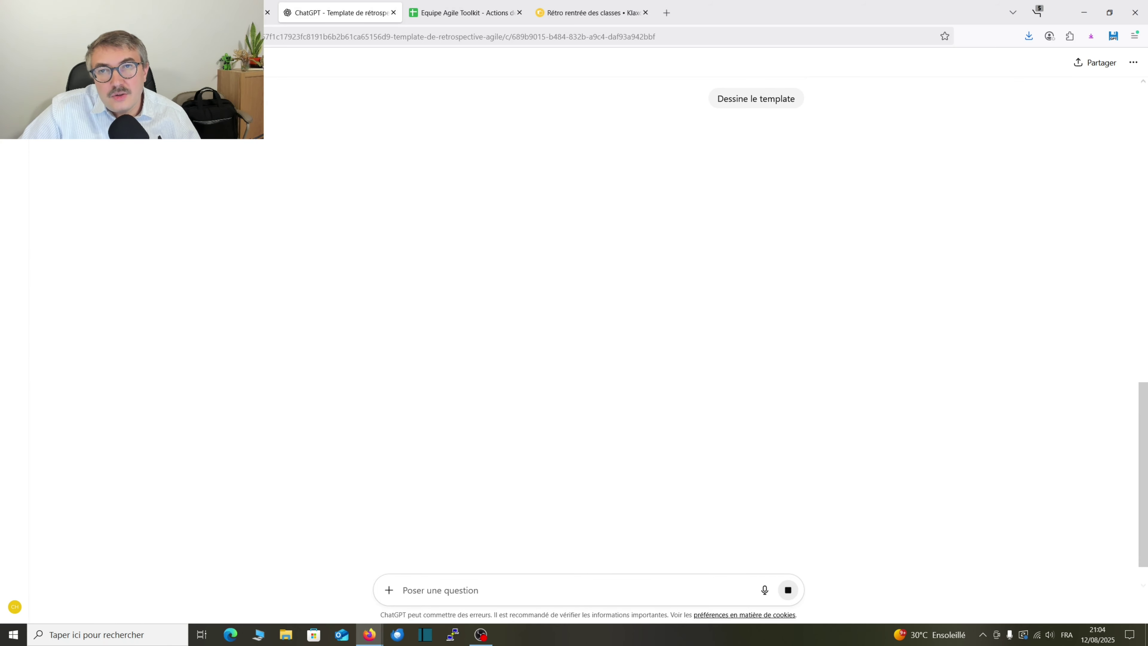
Step: Return to the start of the ChatGPT conversation and highlight the original "Rentrée des classes" request
key(ctrl+shift+Tab)
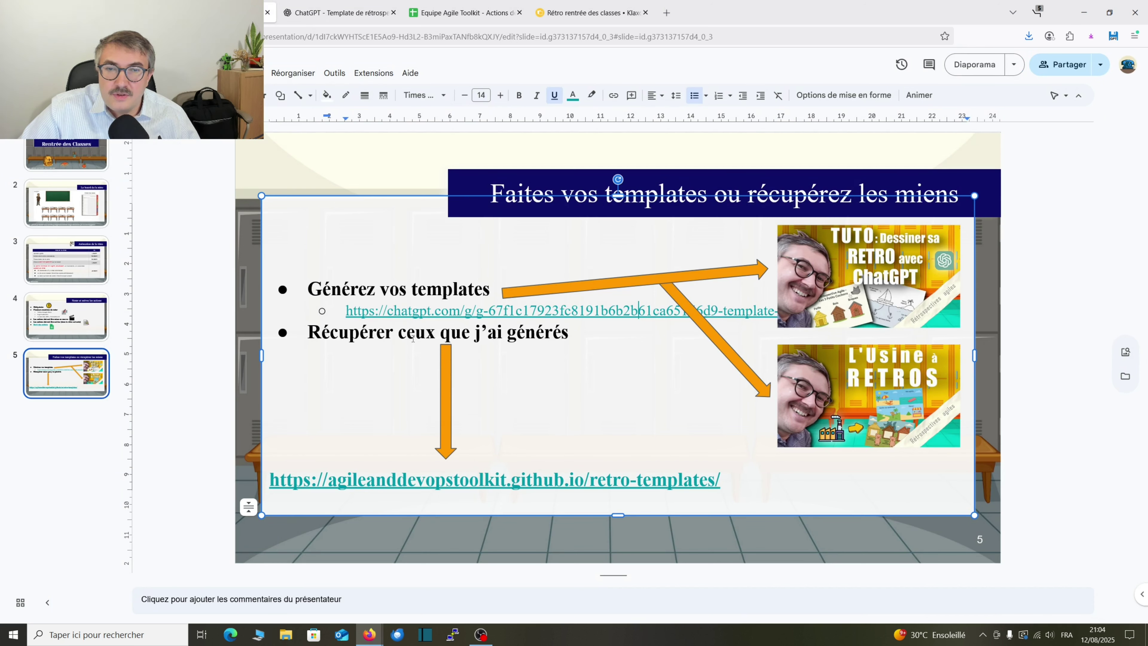
key(ctrl+Tab)
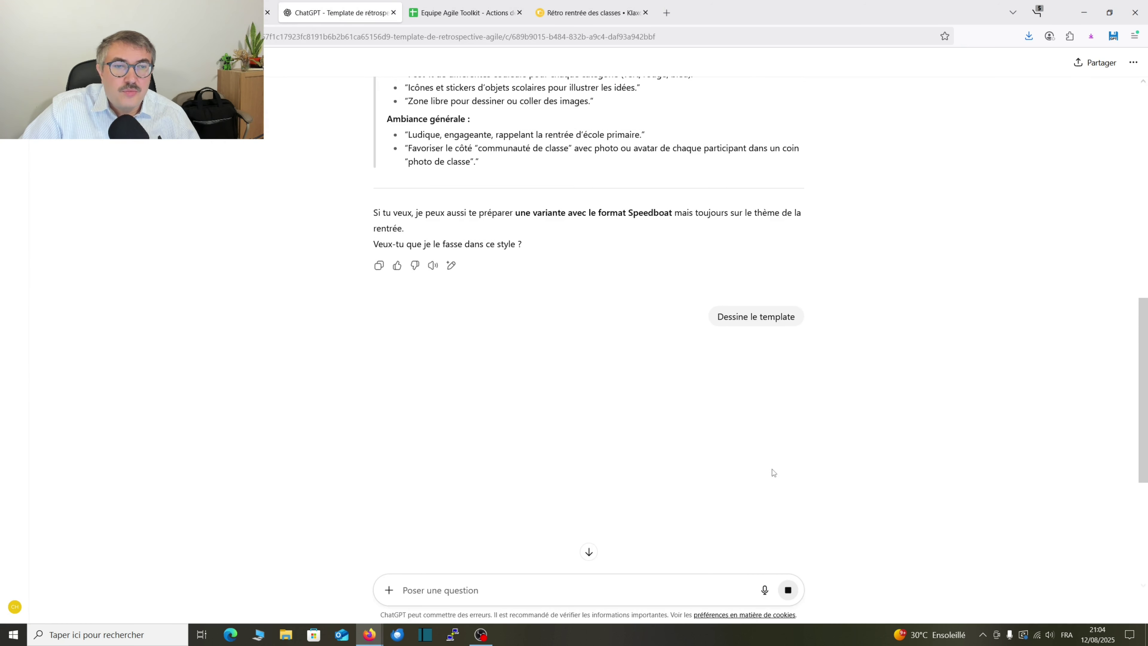
scroll(773, 466, up, 10)
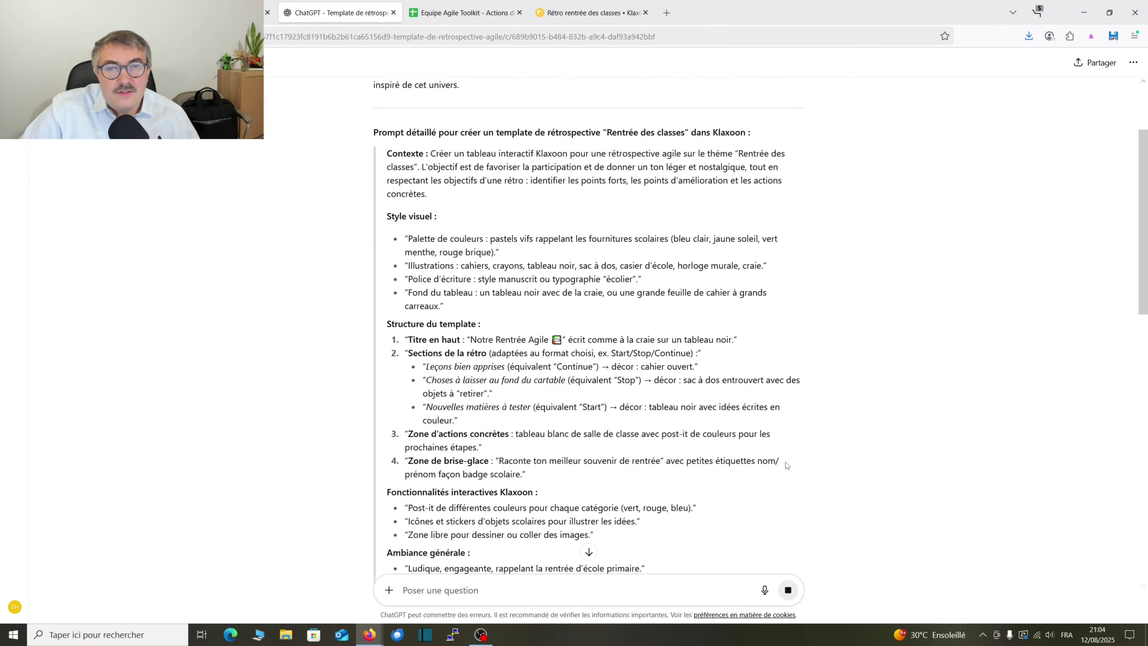
scroll(602, 335, up, 3)
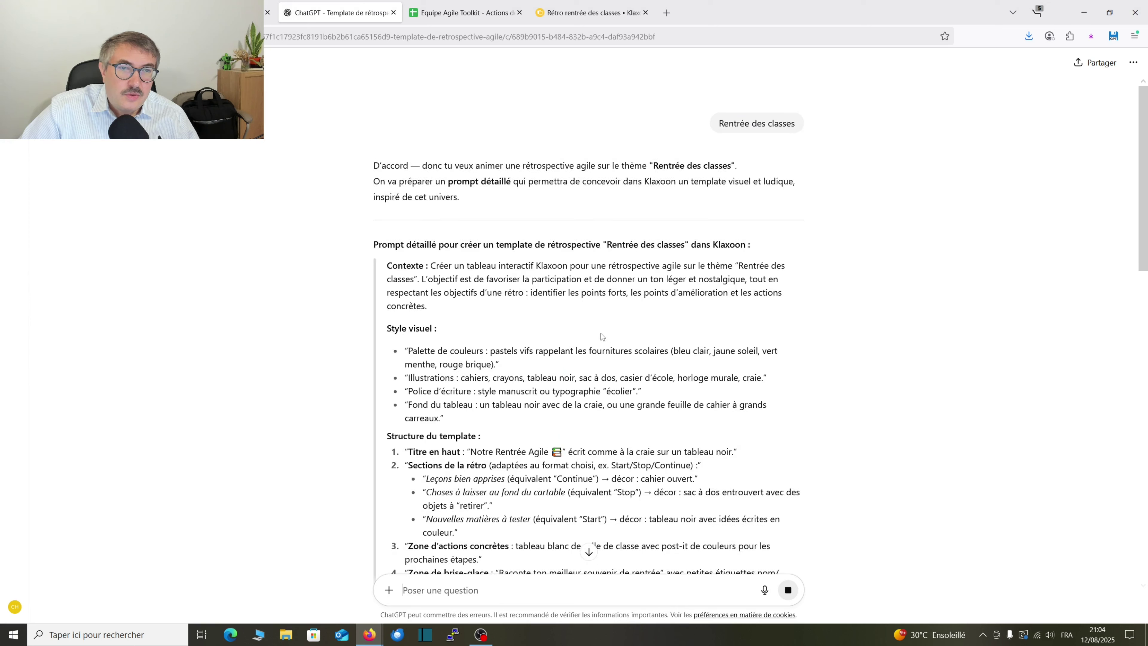
drag(723, 123, 804, 126)
click(796, 122)
click(720, 123)
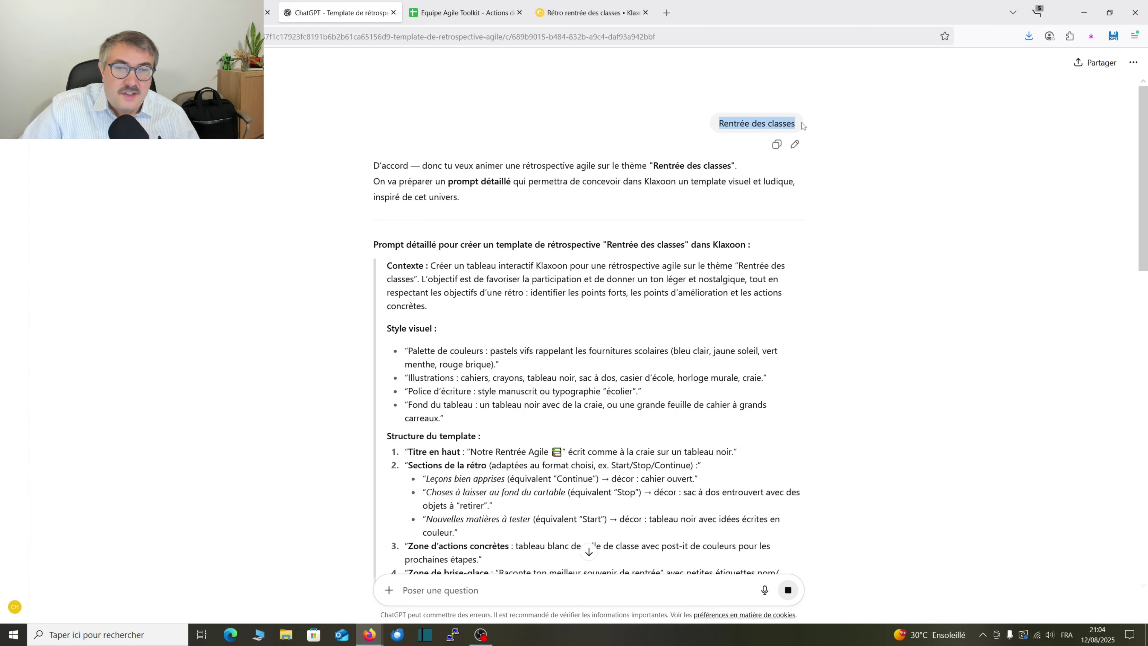
click(803, 126)
Step: Review the generated prompt's template structure, from the title and retro sections to the action zone, icebreaker and Klaxoon features
scroll(435, 344, down, 3)
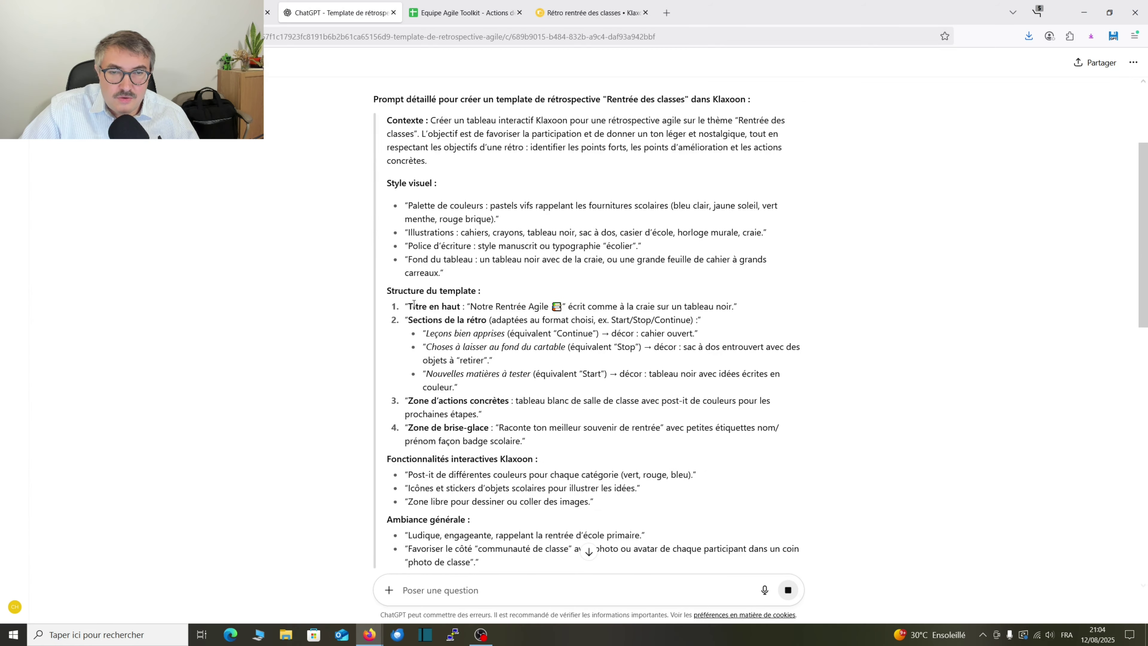
drag(458, 309, 480, 320)
click(418, 320)
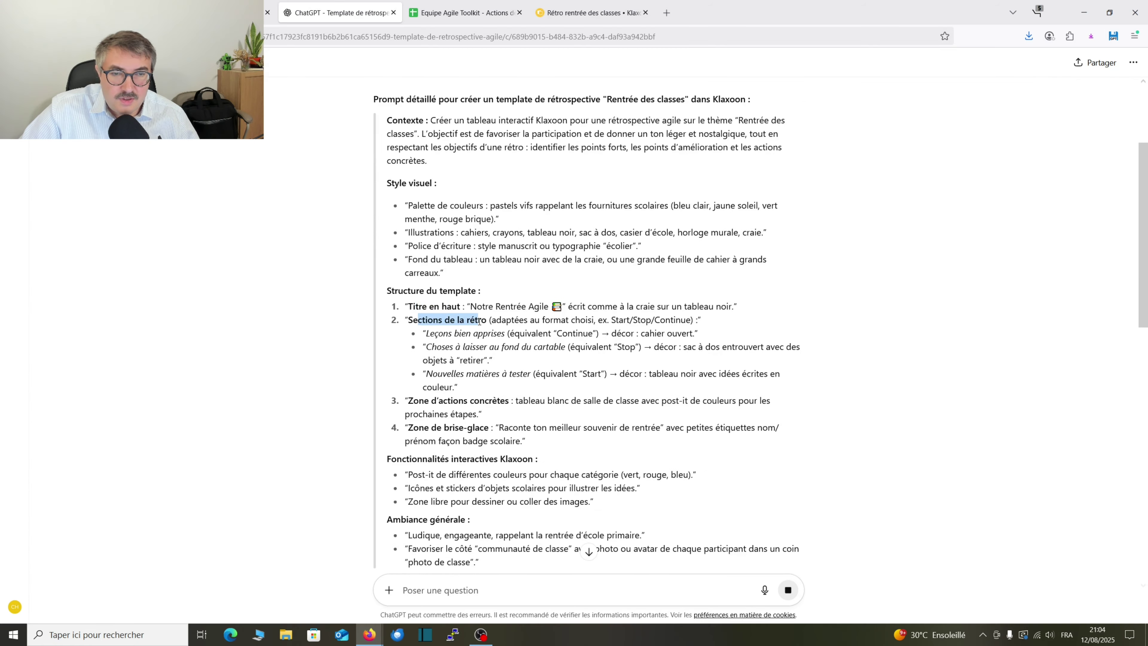
scroll(470, 313, down, 1)
drag(501, 247, 614, 247)
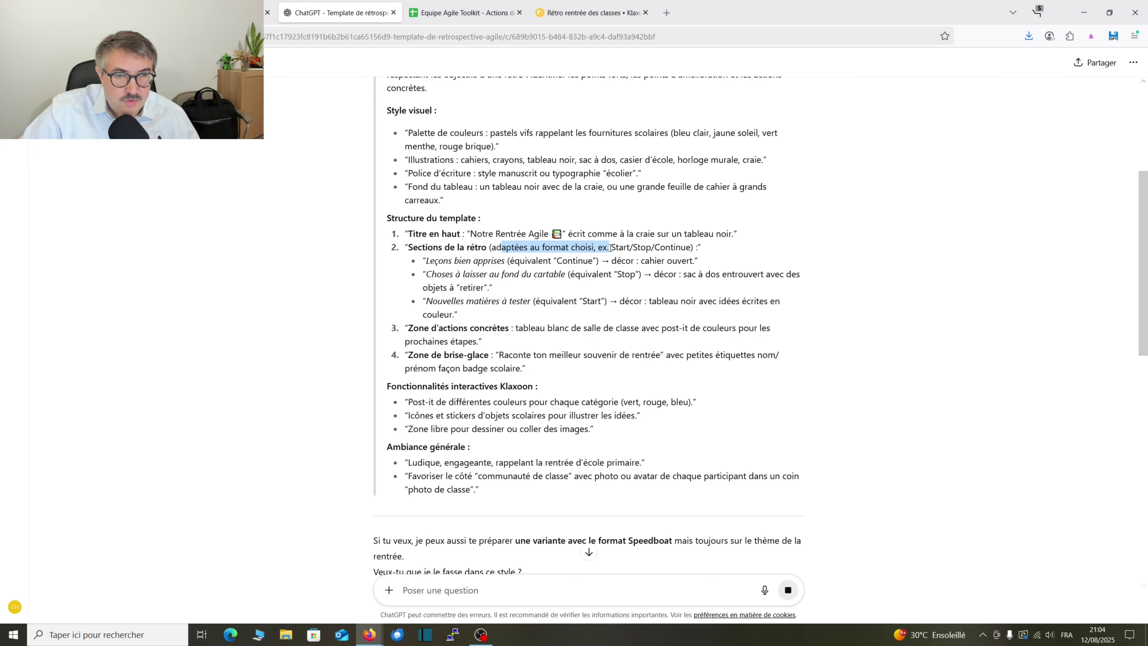
click(460, 298)
drag(414, 327, 503, 328)
drag(414, 355, 501, 389)
click(394, 406)
scroll(473, 455, up, 5)
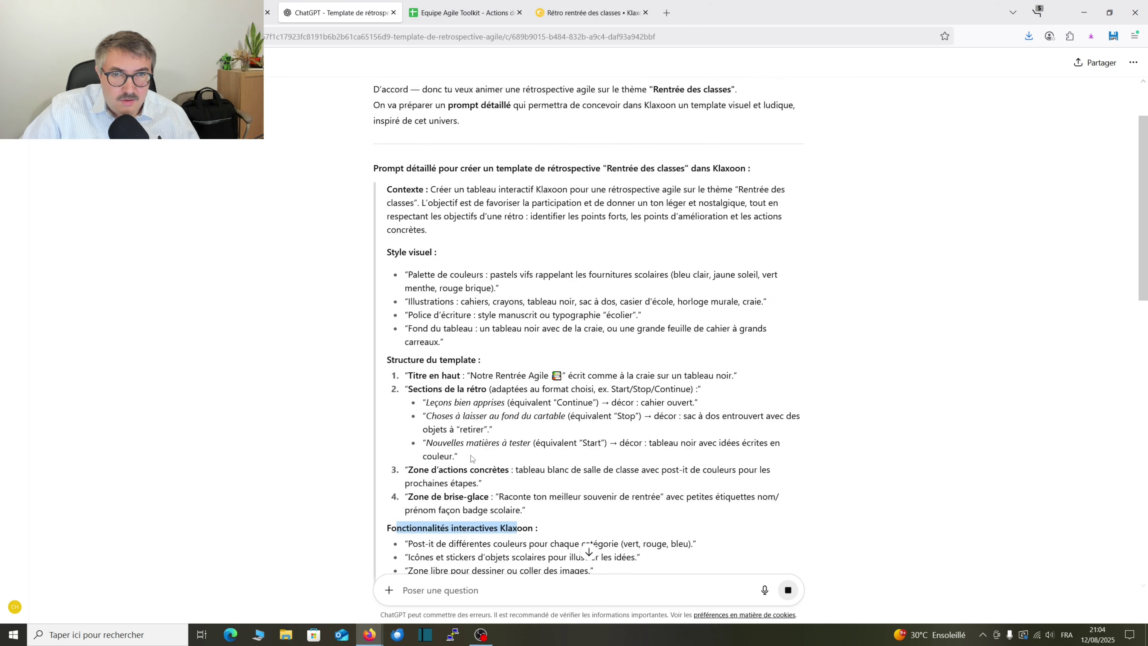
Step: Re-read the detailed prompt's heading and the introductory sentence about the retrospective theme, highlighting the passages
drag(386, 244, 499, 244)
click(560, 246)
drag(499, 244, 652, 245)
click(679, 226)
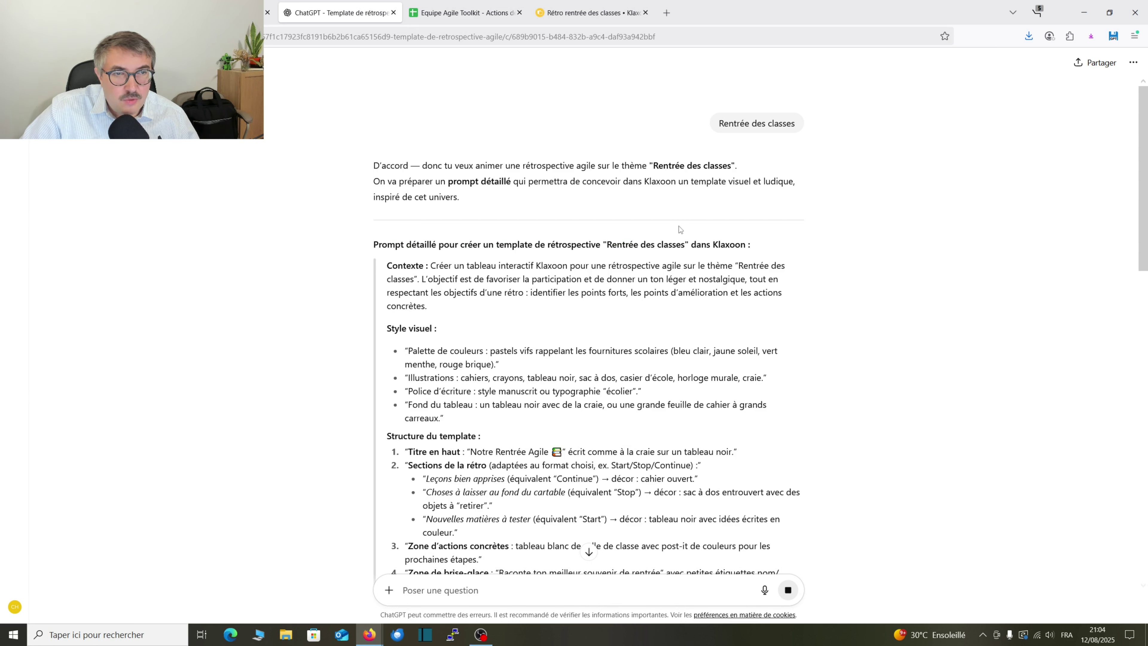
drag(729, 266, 580, 254)
click(580, 254)
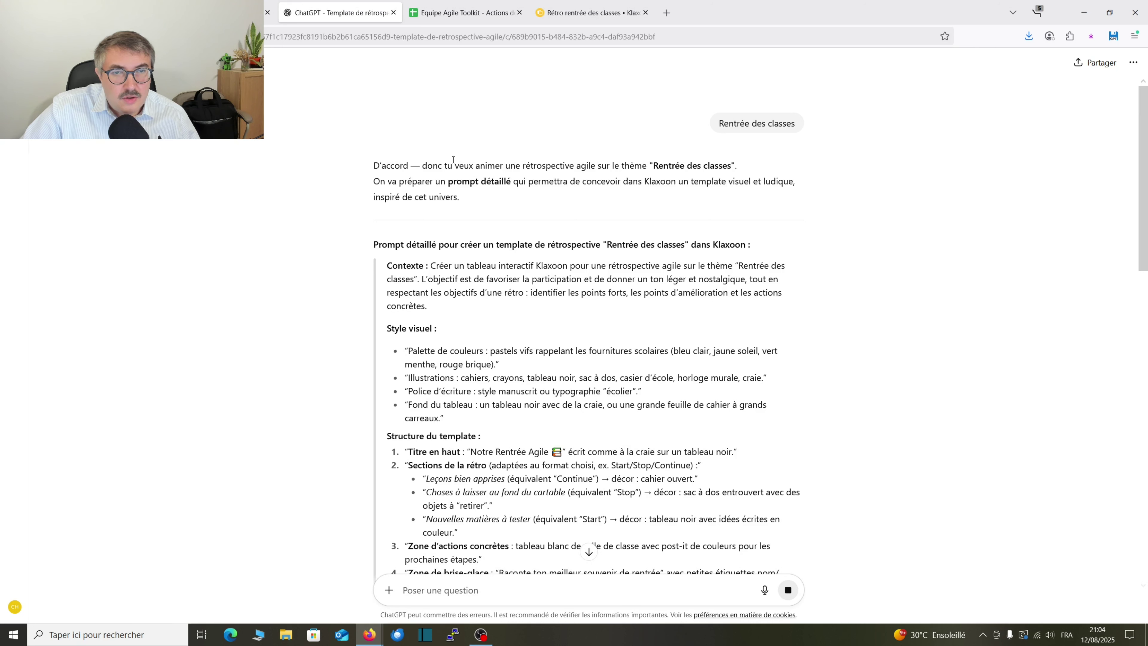
drag(432, 169, 641, 175)
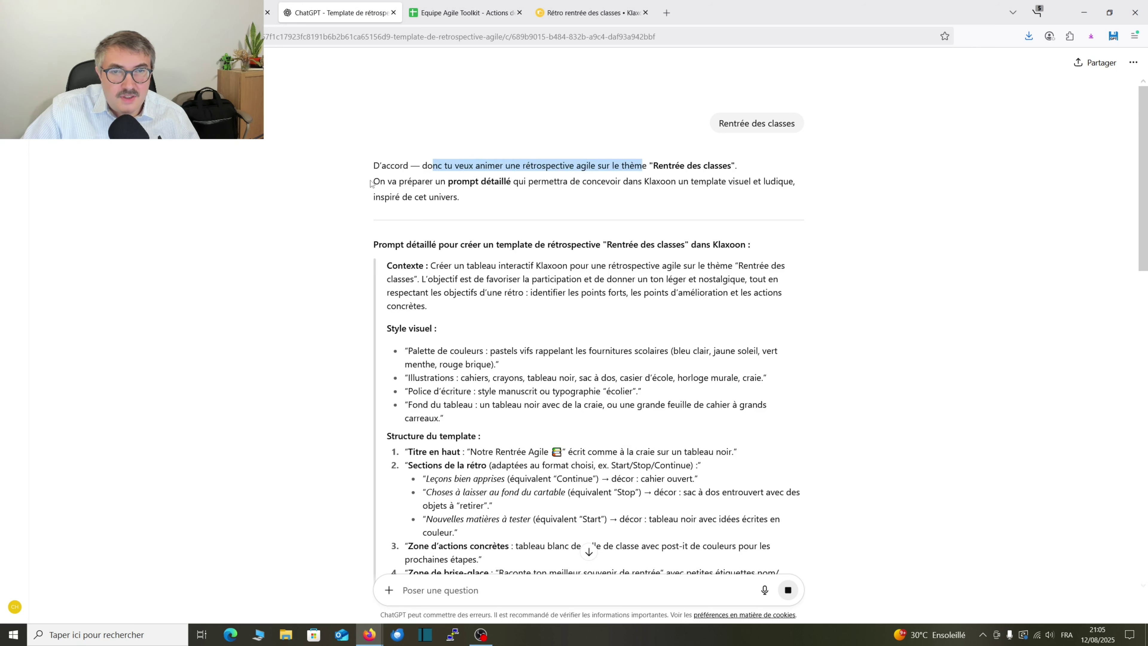
Step: Highlight the sentence introducing the detailed prompt and check the rest of the conversation down to the "Dessine le template" request
drag(371, 183, 669, 190)
scroll(556, 232, down, 10)
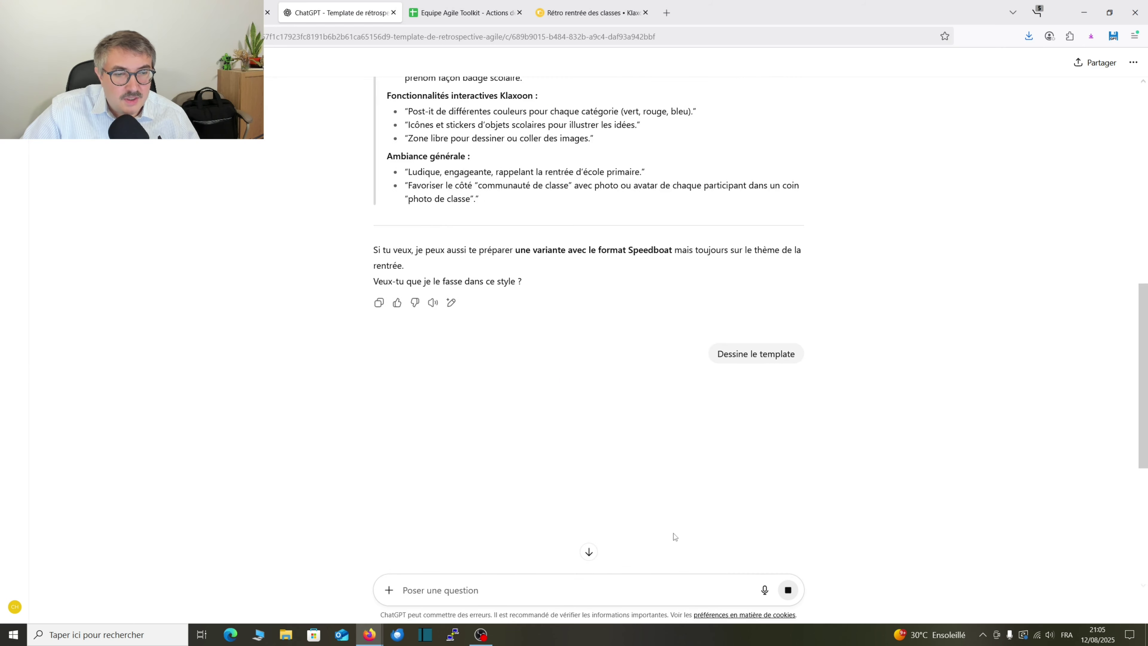
scroll(674, 533, down, 5)
scroll(704, 523, up, 15)
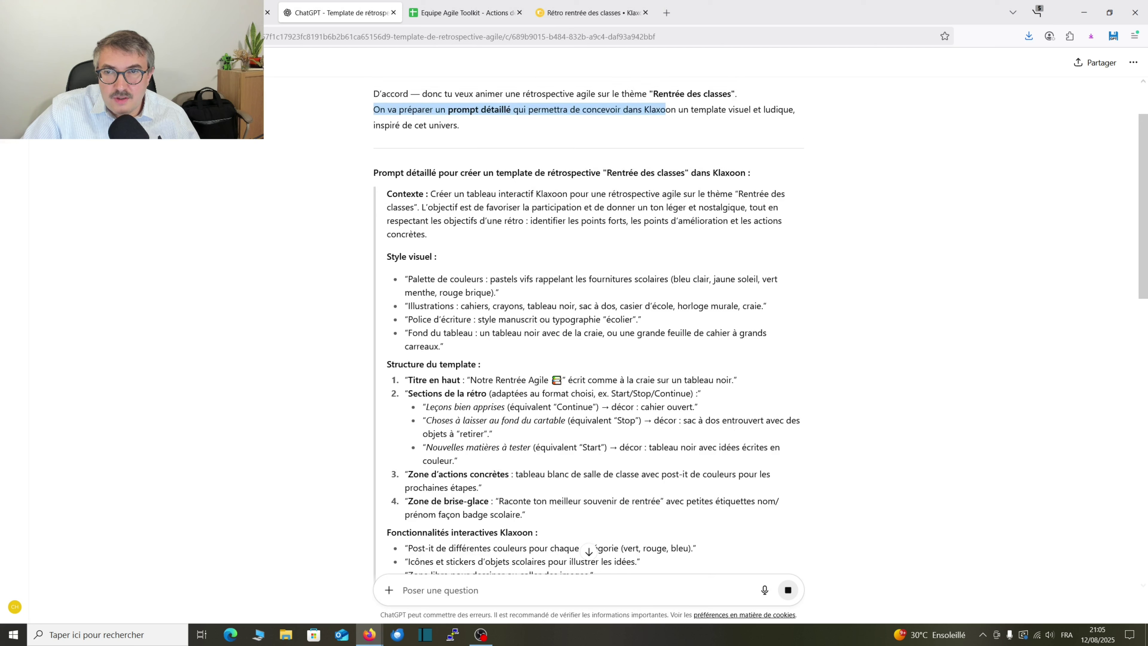
click(90, 63)
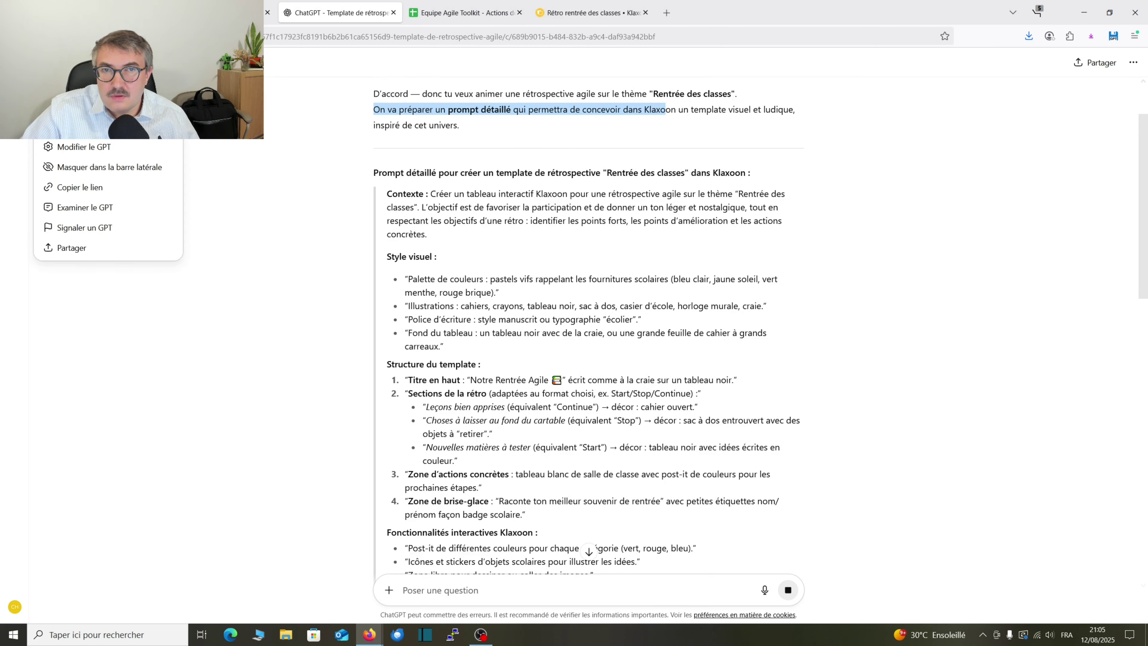
key(ctrl+shift+o)
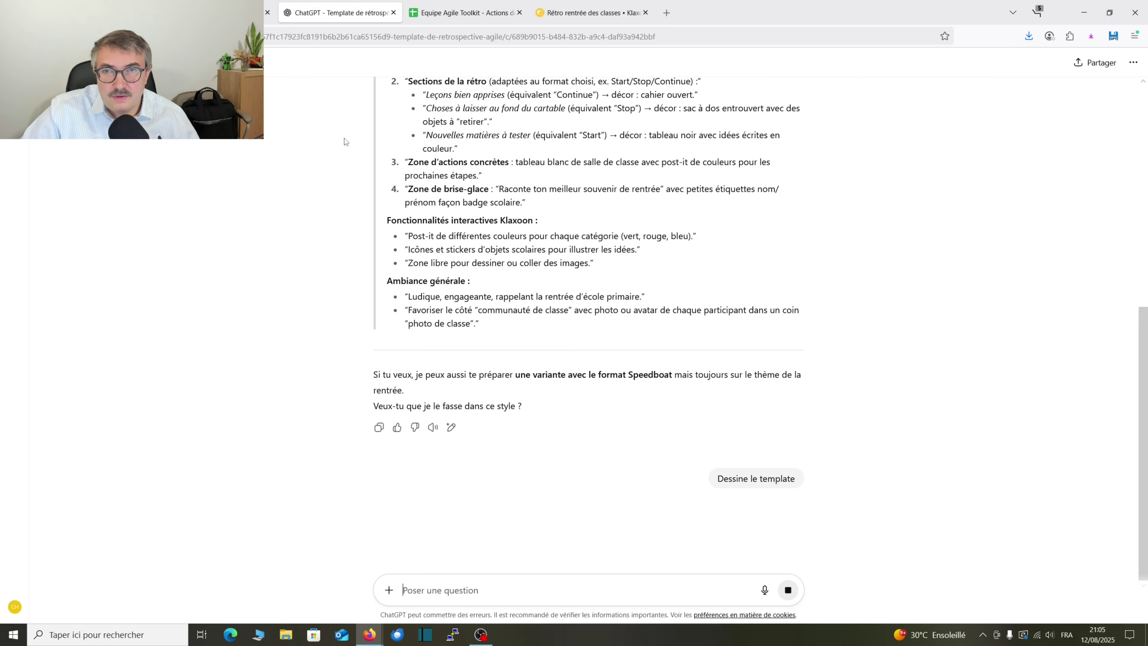
click(82, 63)
right_click(101, 136)
key(Escape)
click(101, 136)
key(alt+Left)
Step: Switch to the Google Slides presentation and open the custom GPT link listed under "Générez vos templates"
key(ctrl+shift+Tab)
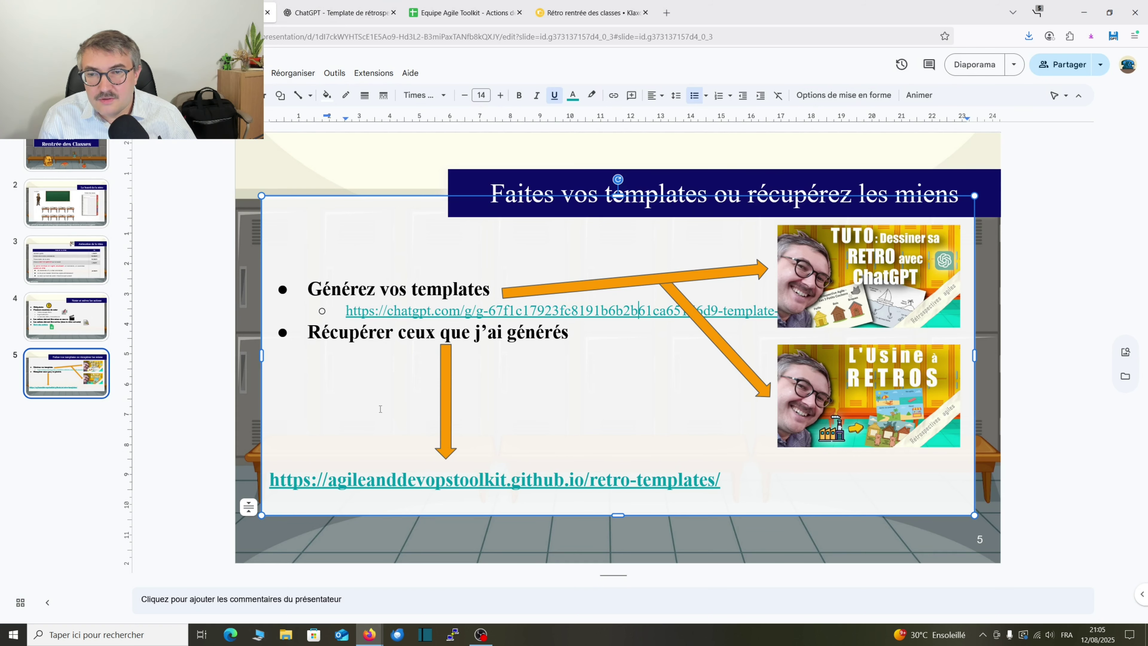
click(476, 313)
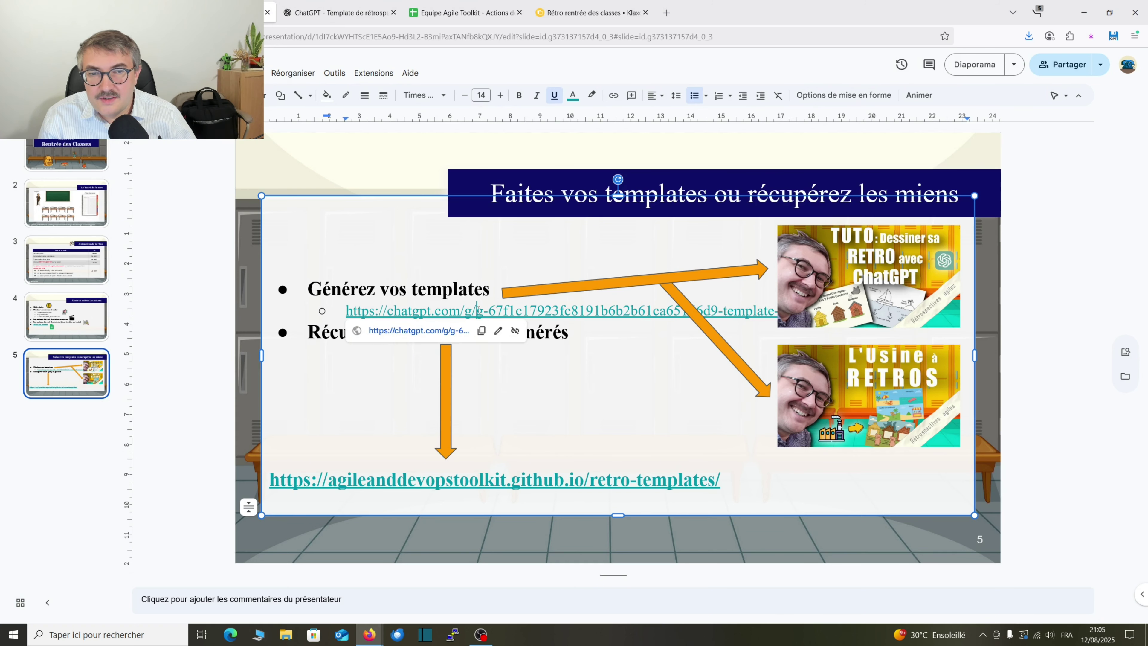
click(445, 331)
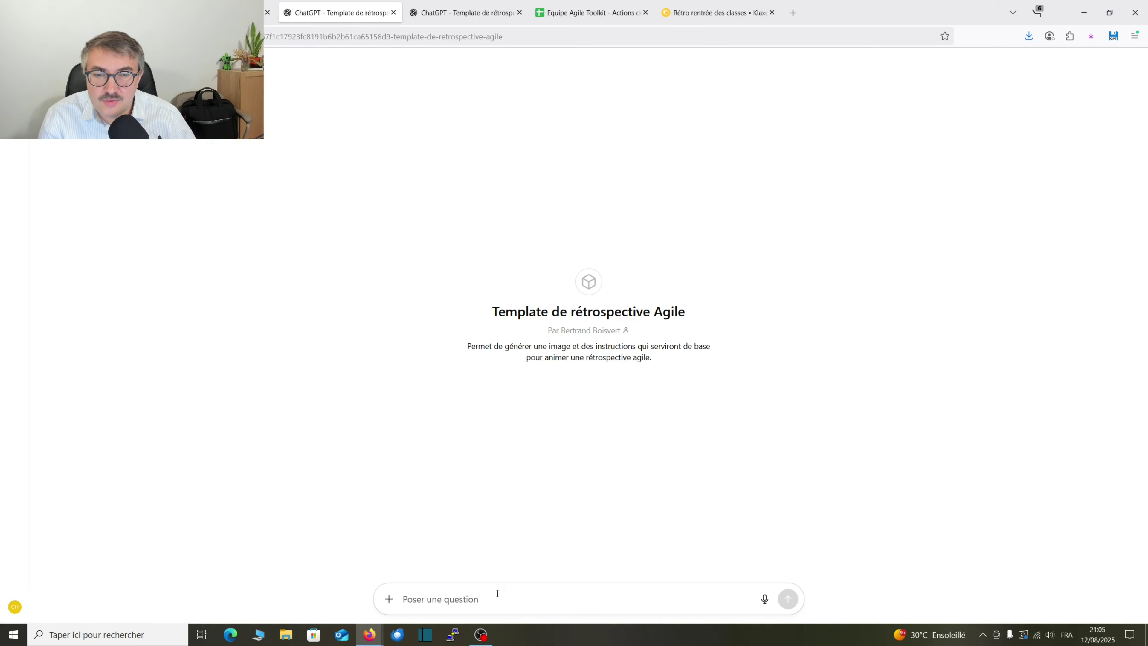
Step: Send the request "Rentrée des classes" to the "Template de rétrospective Agile" GPT in the new conversation
text(Rétro rentrée des classes)
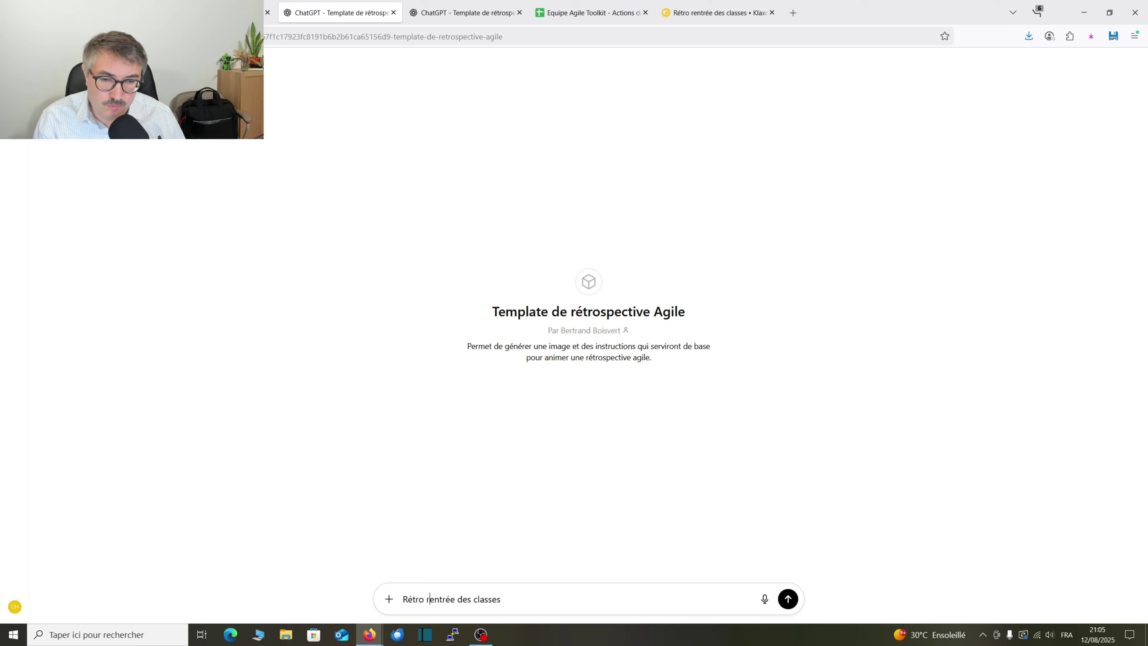
key(F12)
key(F11)
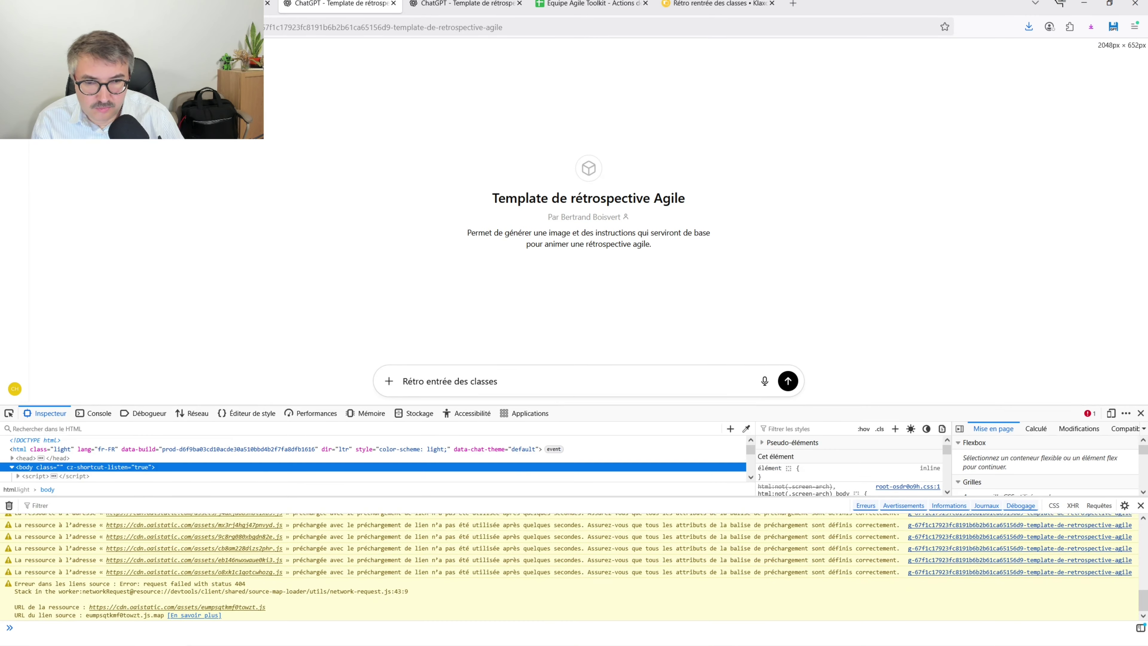
key(F12)
key(BackSpace)
key(BackSpace)
key(BackSpace)
key(BackSpace)
key(BackSpace)
key(Return)
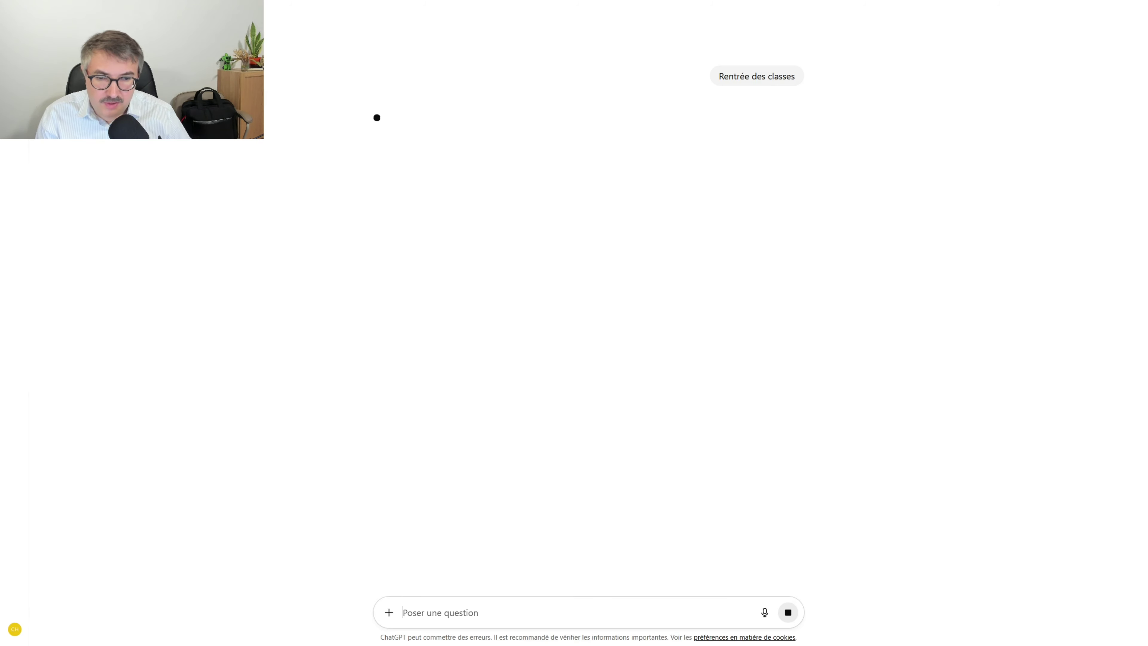
key(F11)
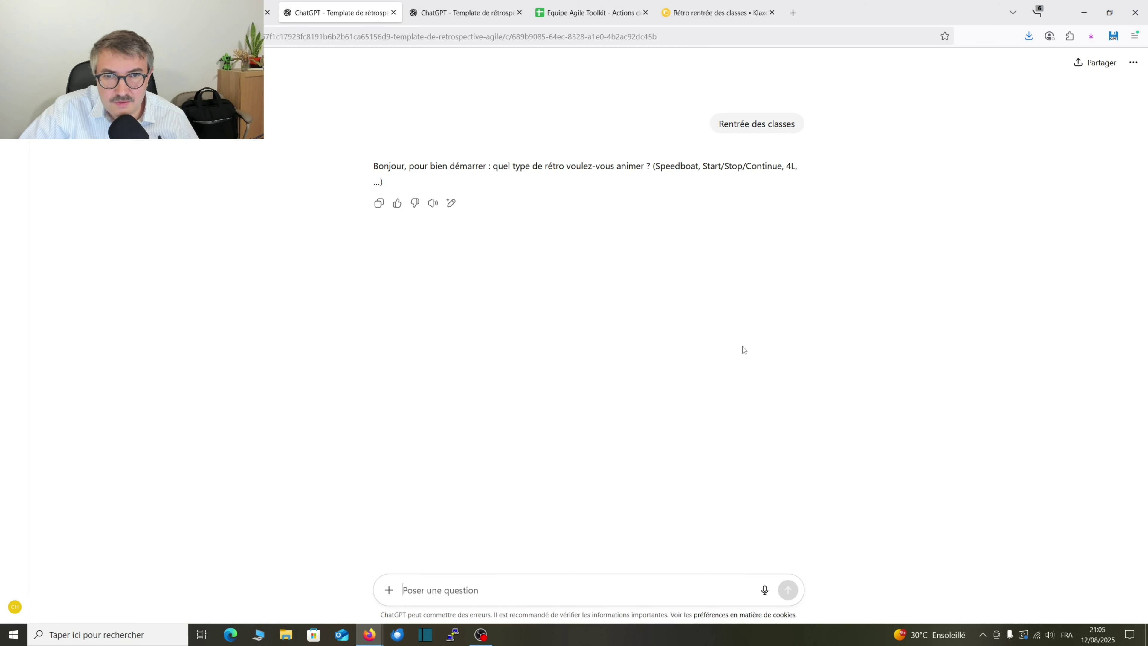
Step: Read ChatGPT's question about the type of retrospective, highlighting its wording
drag(409, 169, 615, 168)
click(533, 169)
click(548, 167)
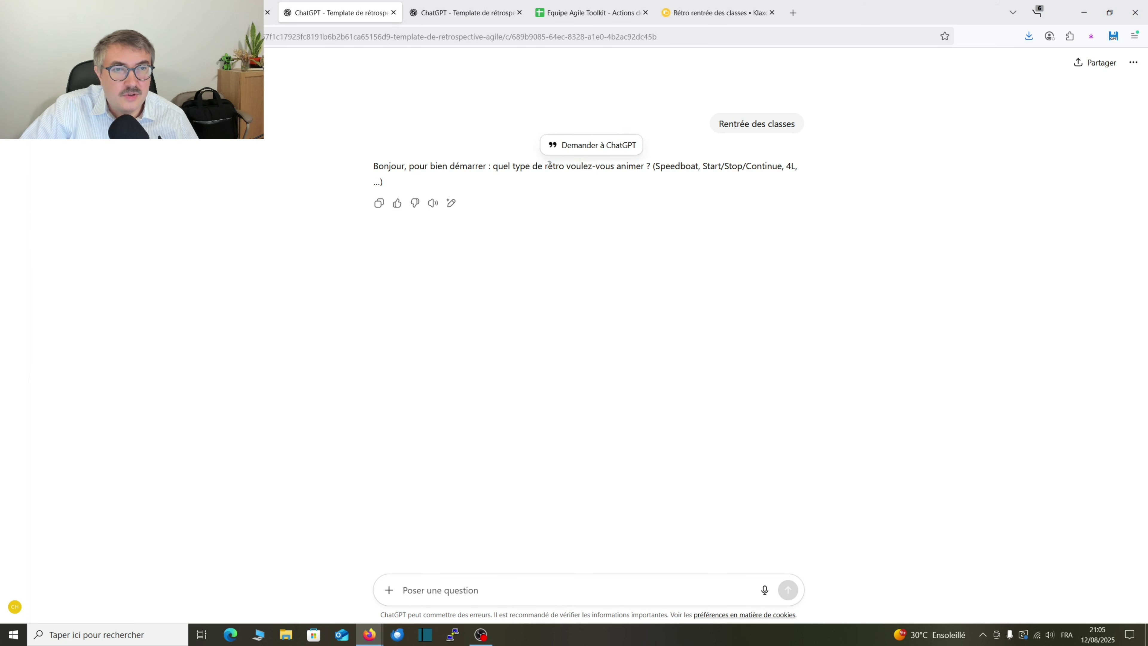
Step: Write the reply "Je veux animer une rétro de type "rentrée des classes" in the message field
text(Je veu)
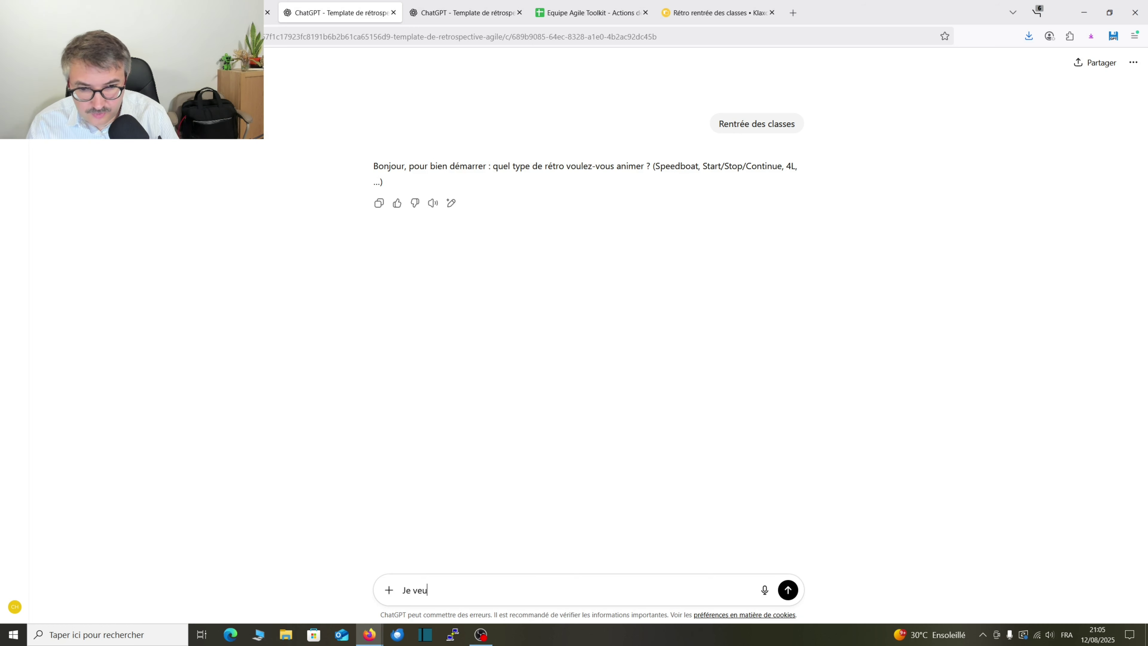
text(x animer une rétro de type)
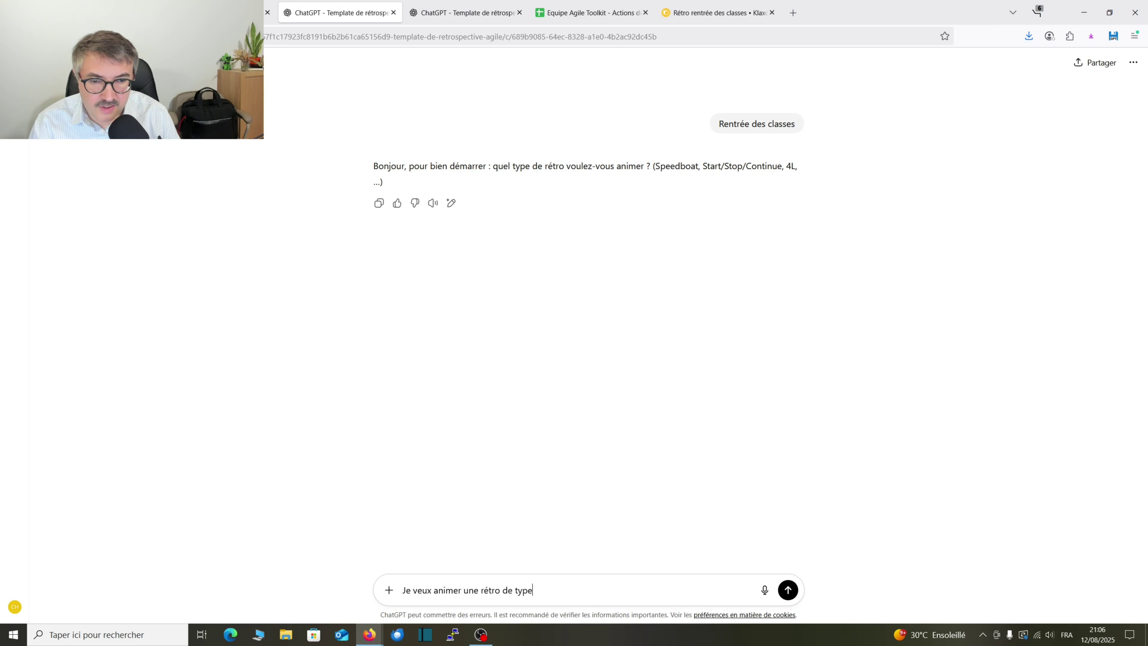
text( renté)
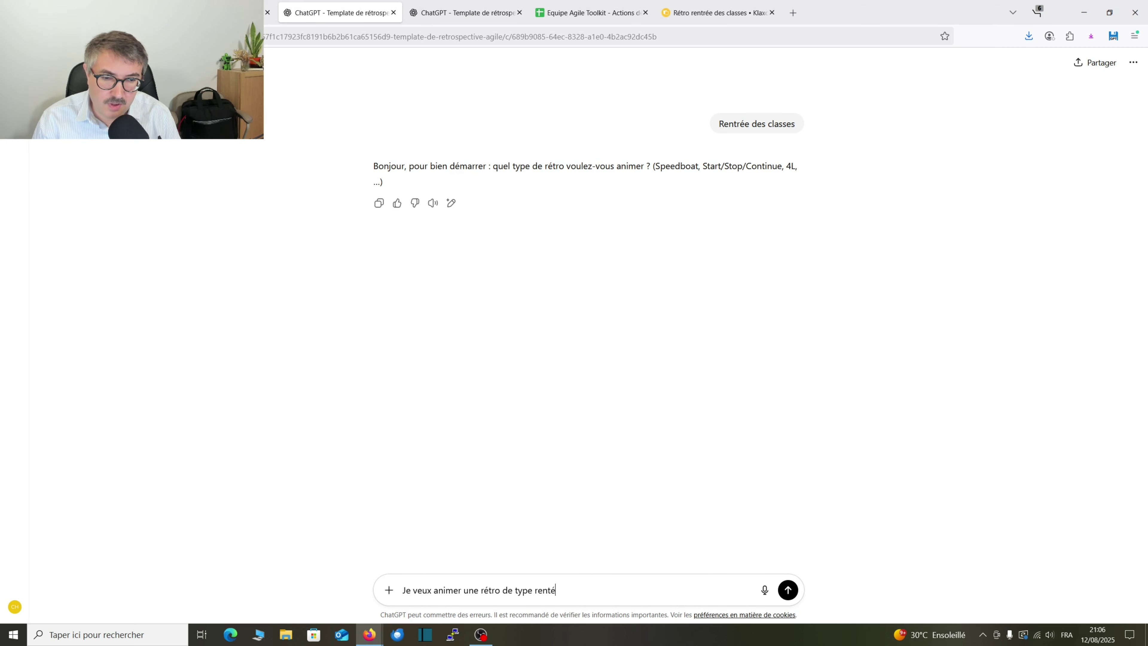
key(BackSpace)
key(BackSpace)
key(BackSpace)
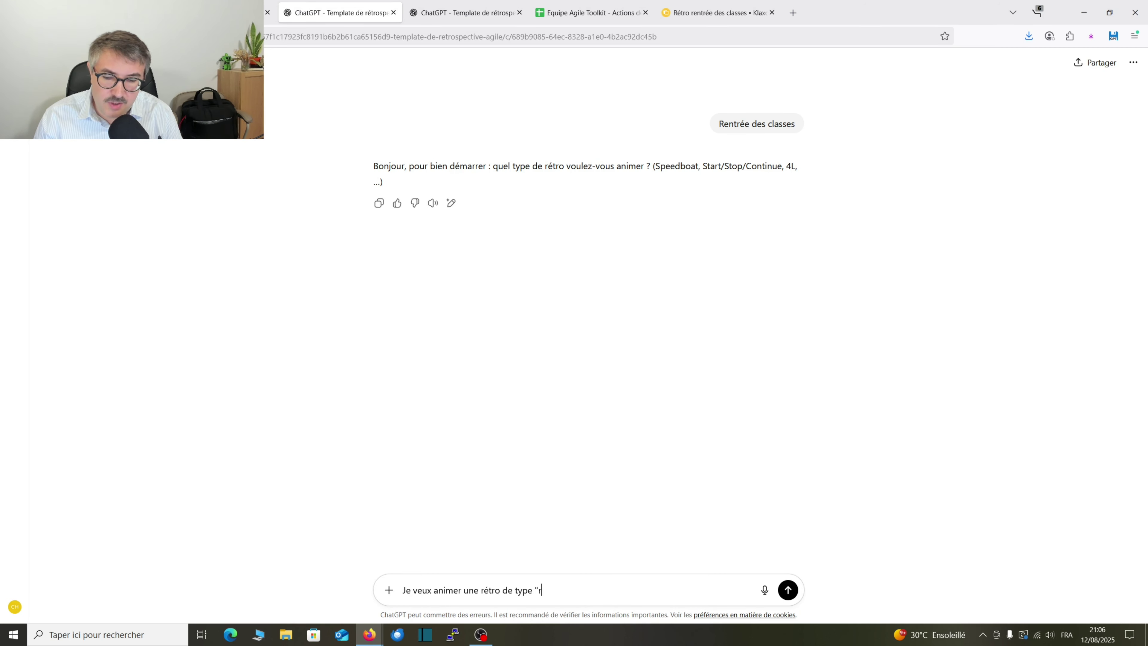
text(ntrée des classes)
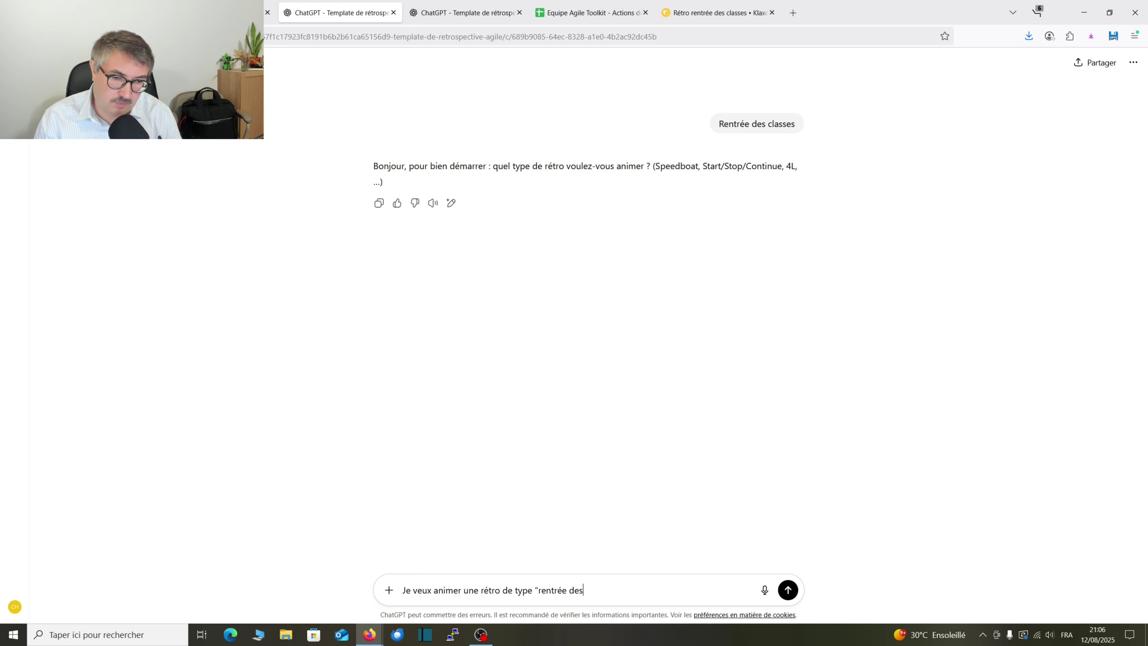